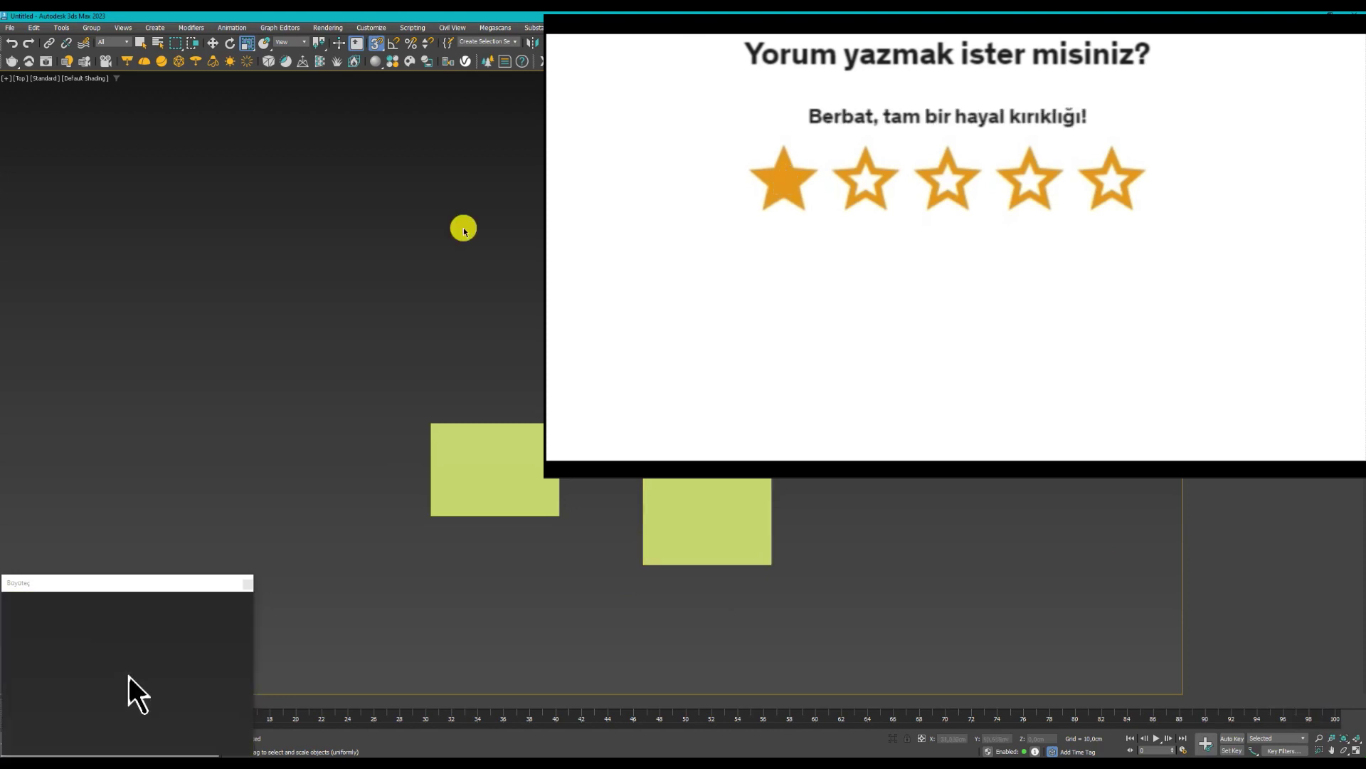
Step: Select Box001 and snap-move it along Y so its corner meets the larger box's corner
click(482, 512)
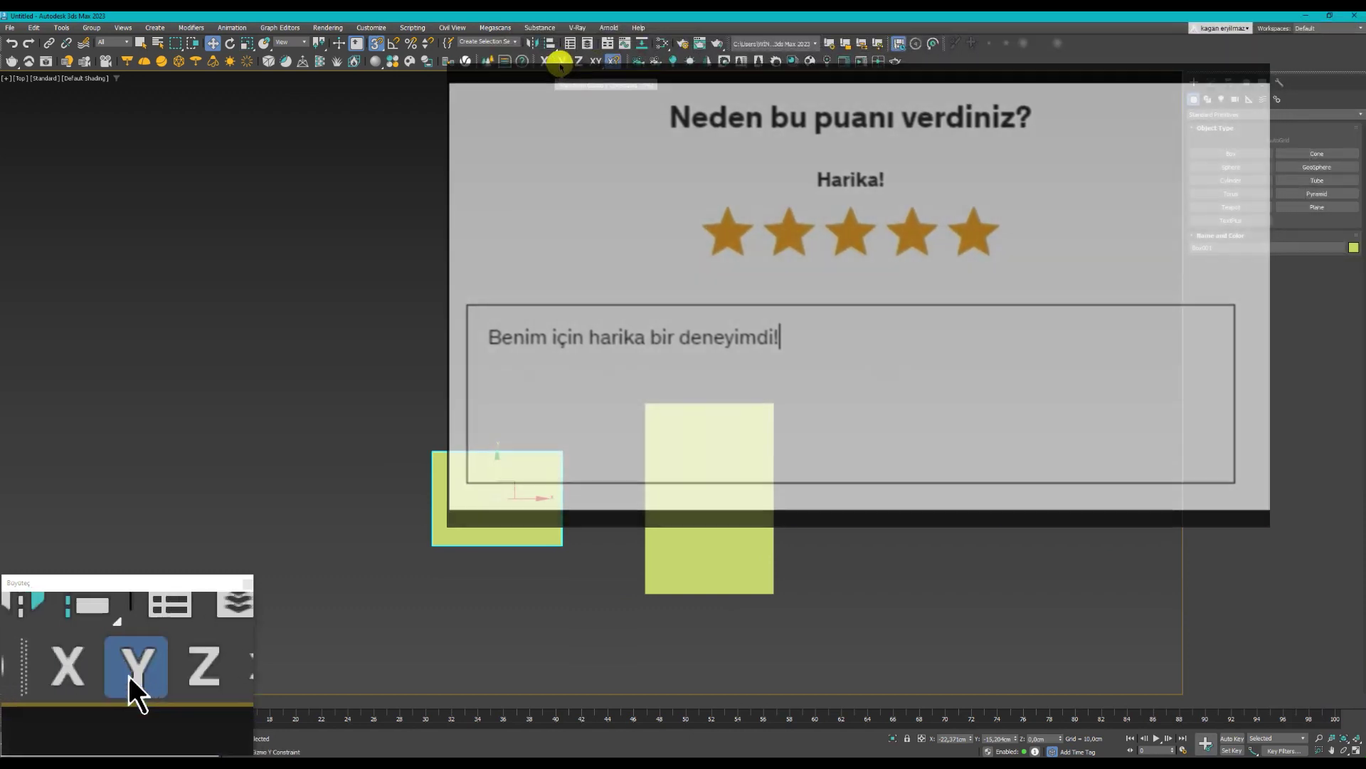
click(561, 64)
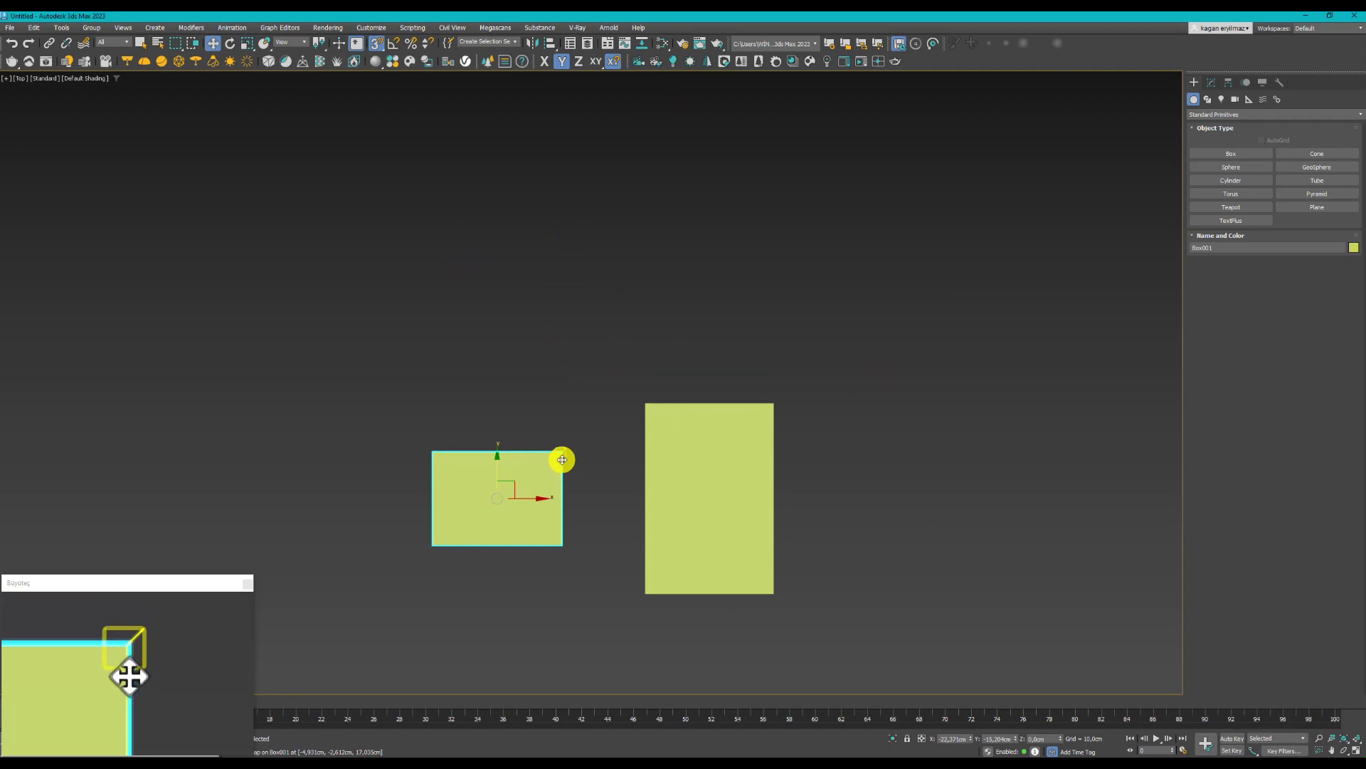
mouse_move(555, 456)
mouse_down()
mouse_move(657, 380)
mouse_move(646, 403)
mouse_up()
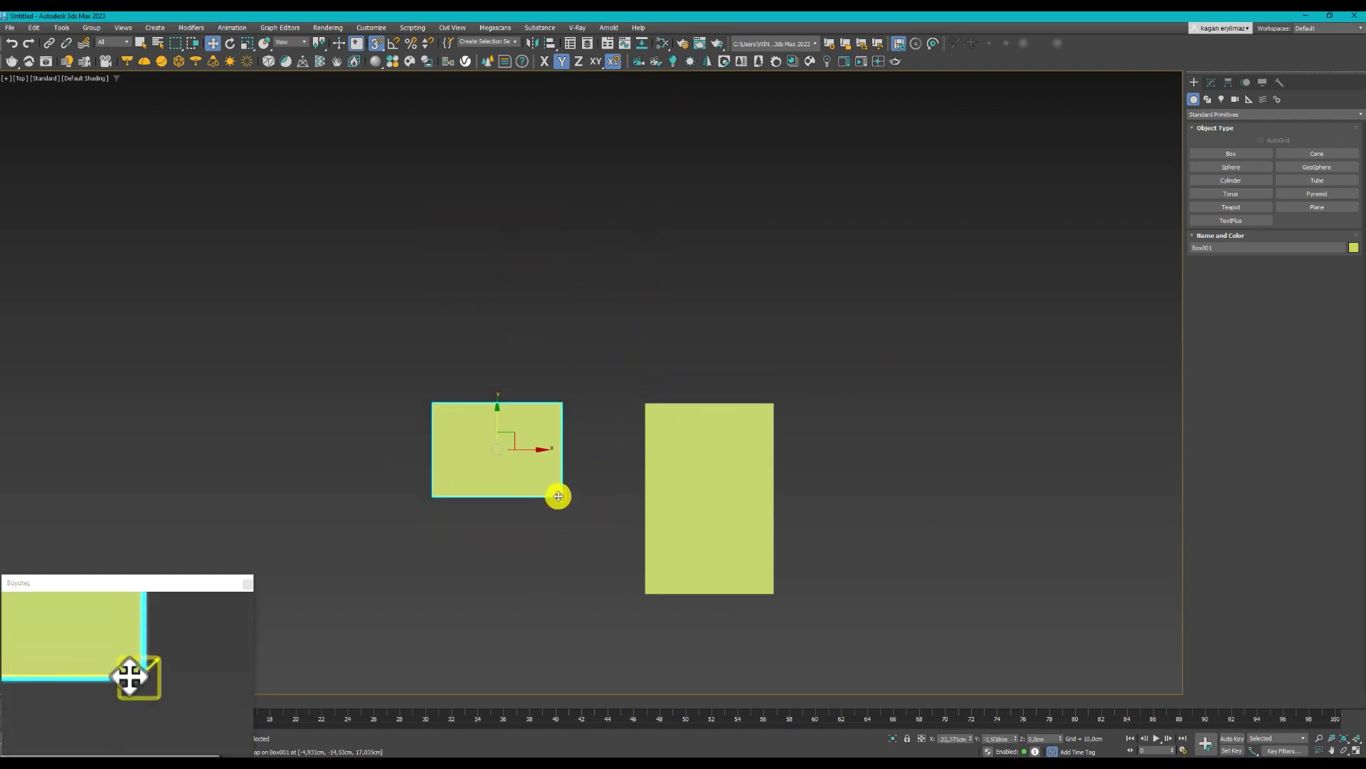
drag(561, 496, 644, 589)
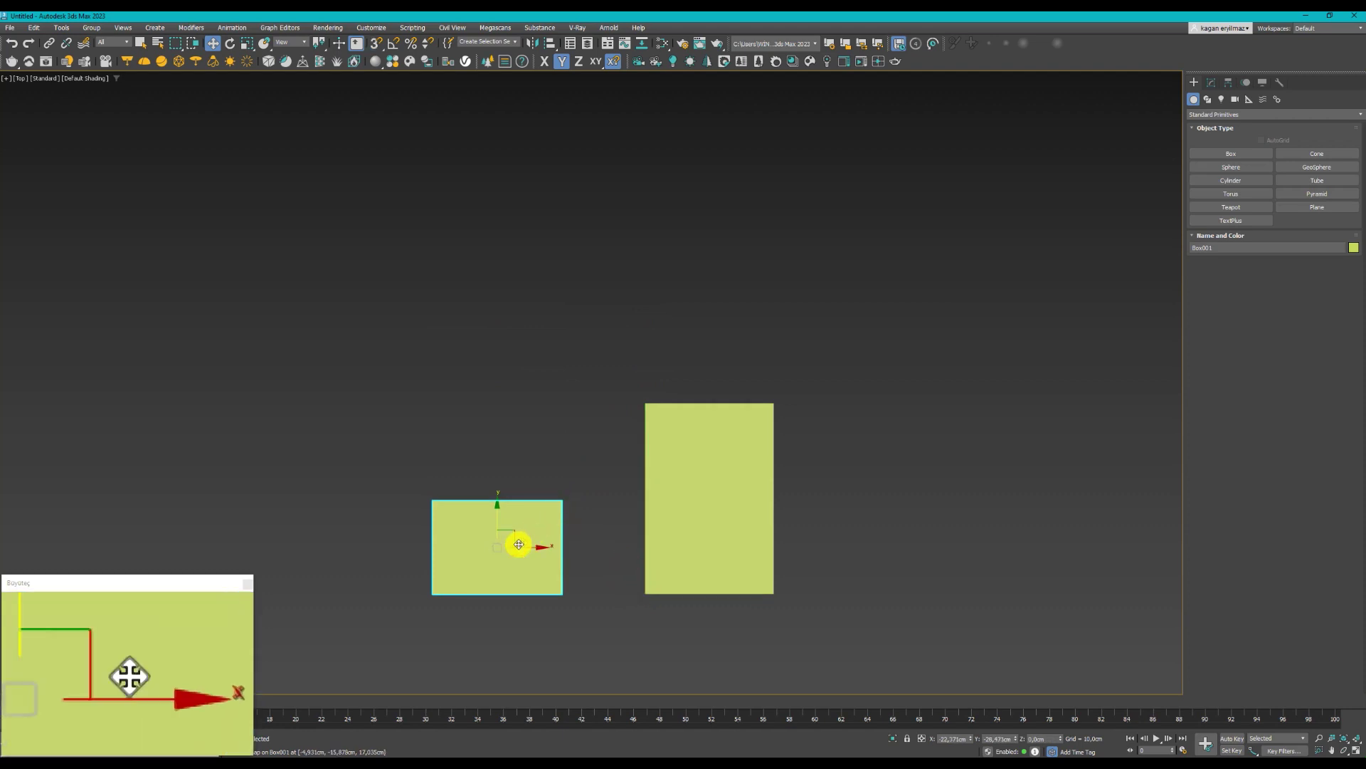
drag(519, 543, 658, 251)
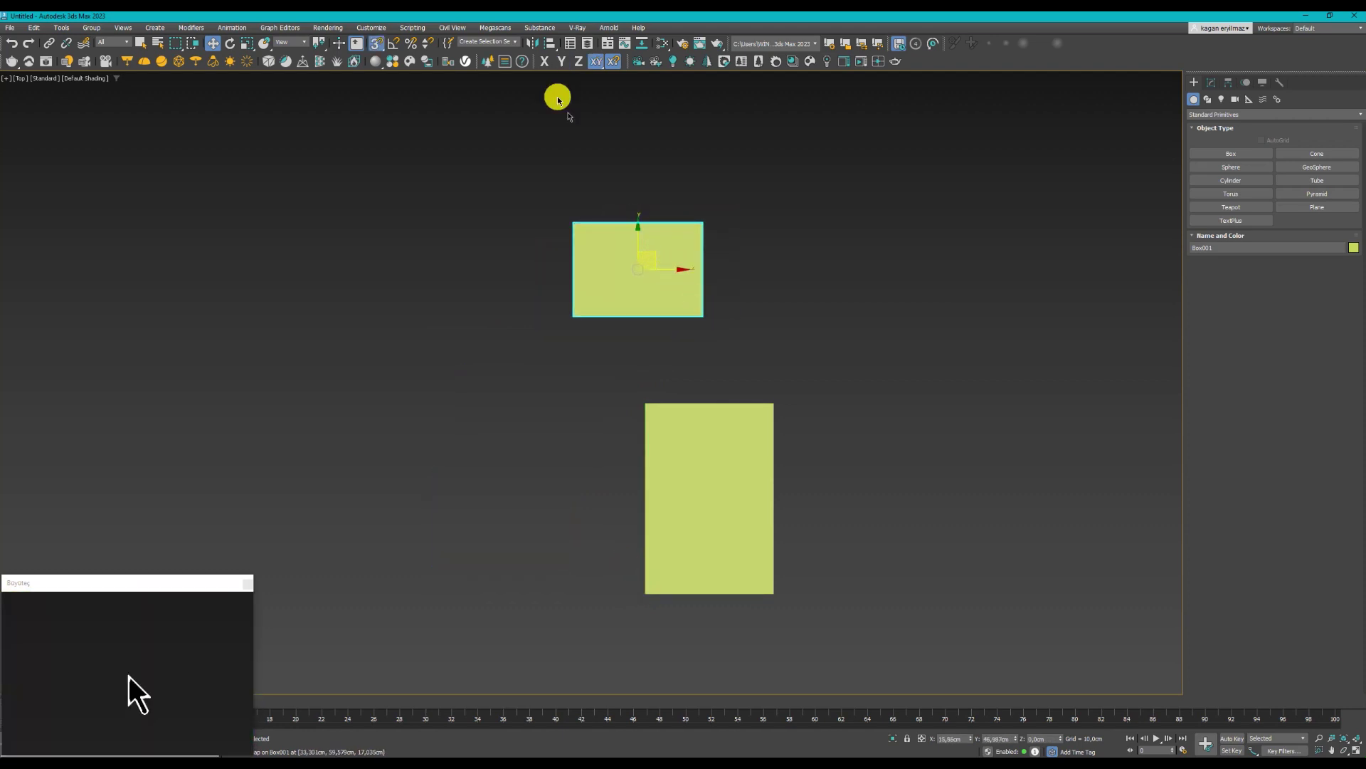
Step: Line Box001 up along X, scale it narrower in X, and snap its left edge to Box002's left edge
click(544, 61)
drag(701, 316, 786, 299)
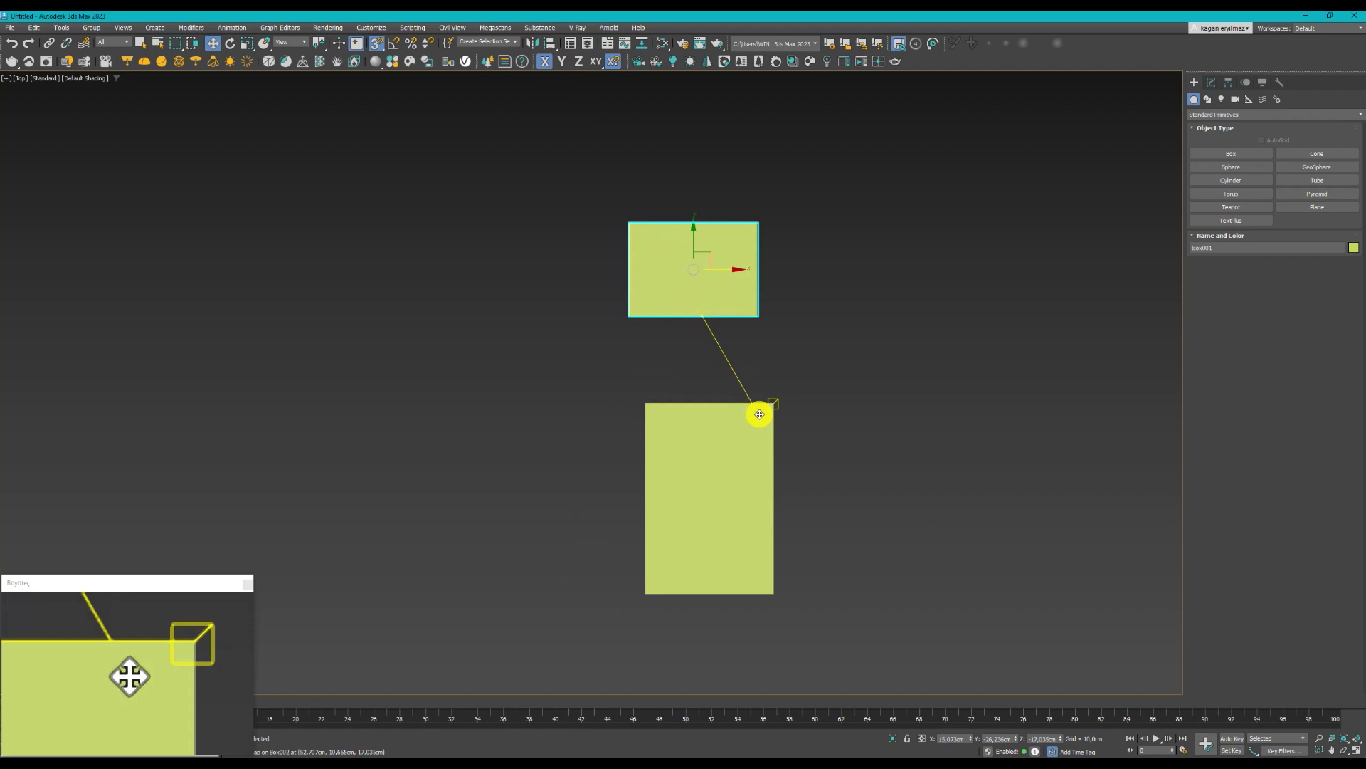
key(shift+z)
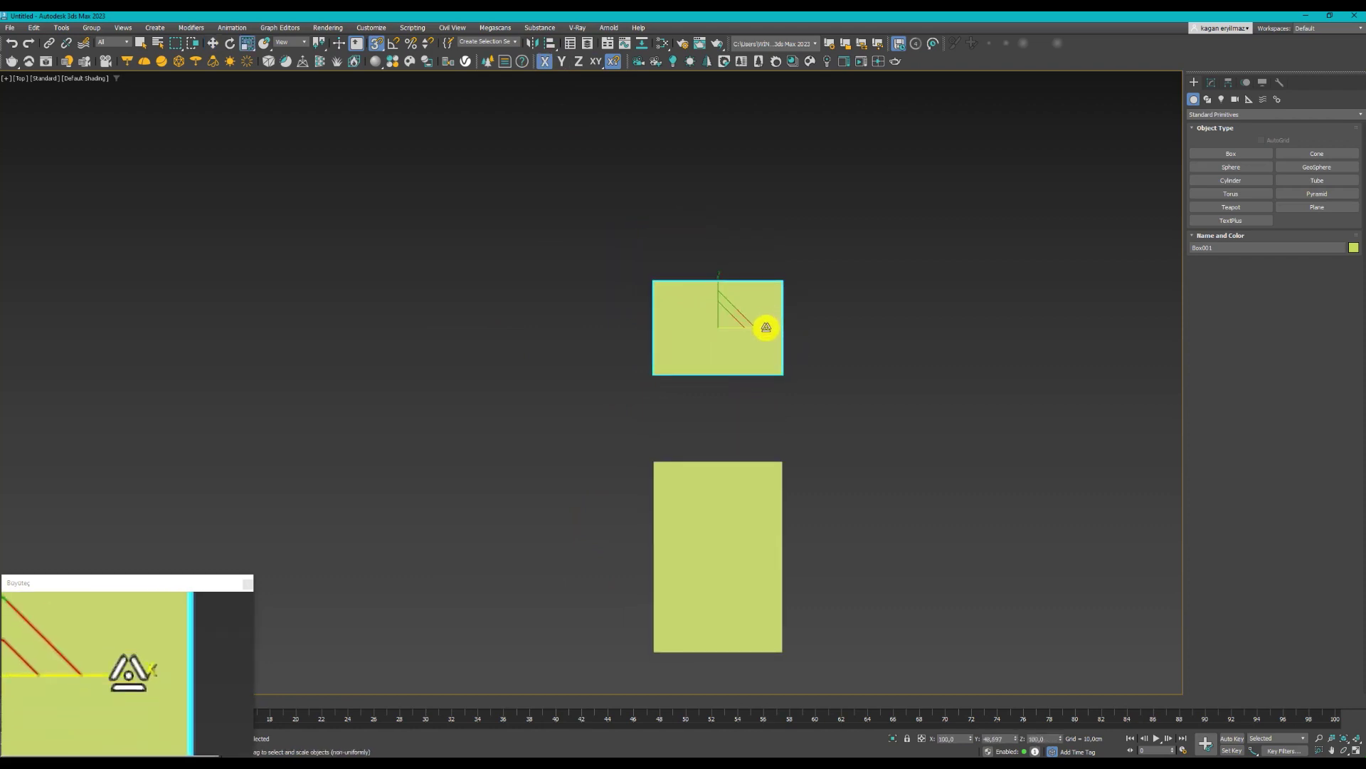
key(ctrl+z)
drag(691, 368, 650, 403)
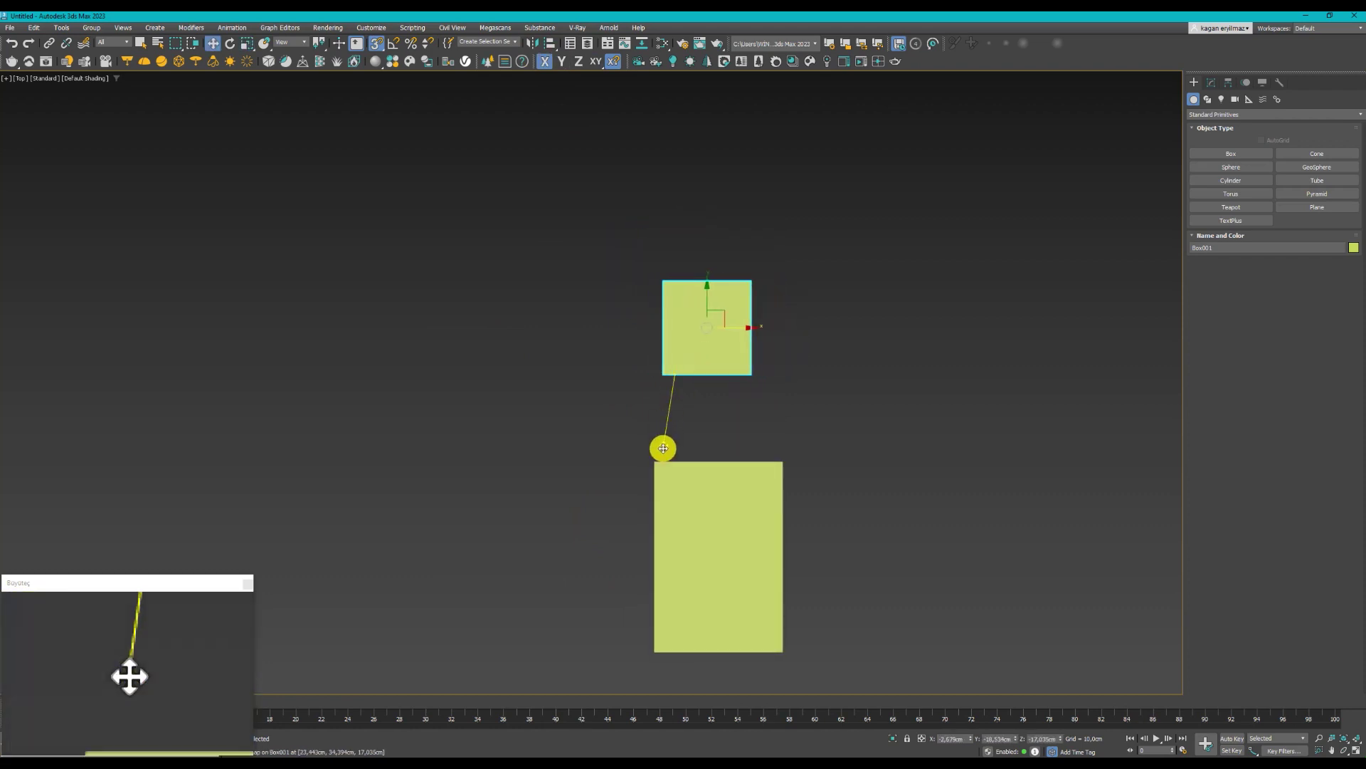
scroll(659, 357, down, 2)
mouse_move(658, 357)
alt+middle_down()
mouse_move(759, 327)
mouse_move(634, 348)
mouse_move(695, 286)
mouse_move(619, 298)
alt+middle_up()
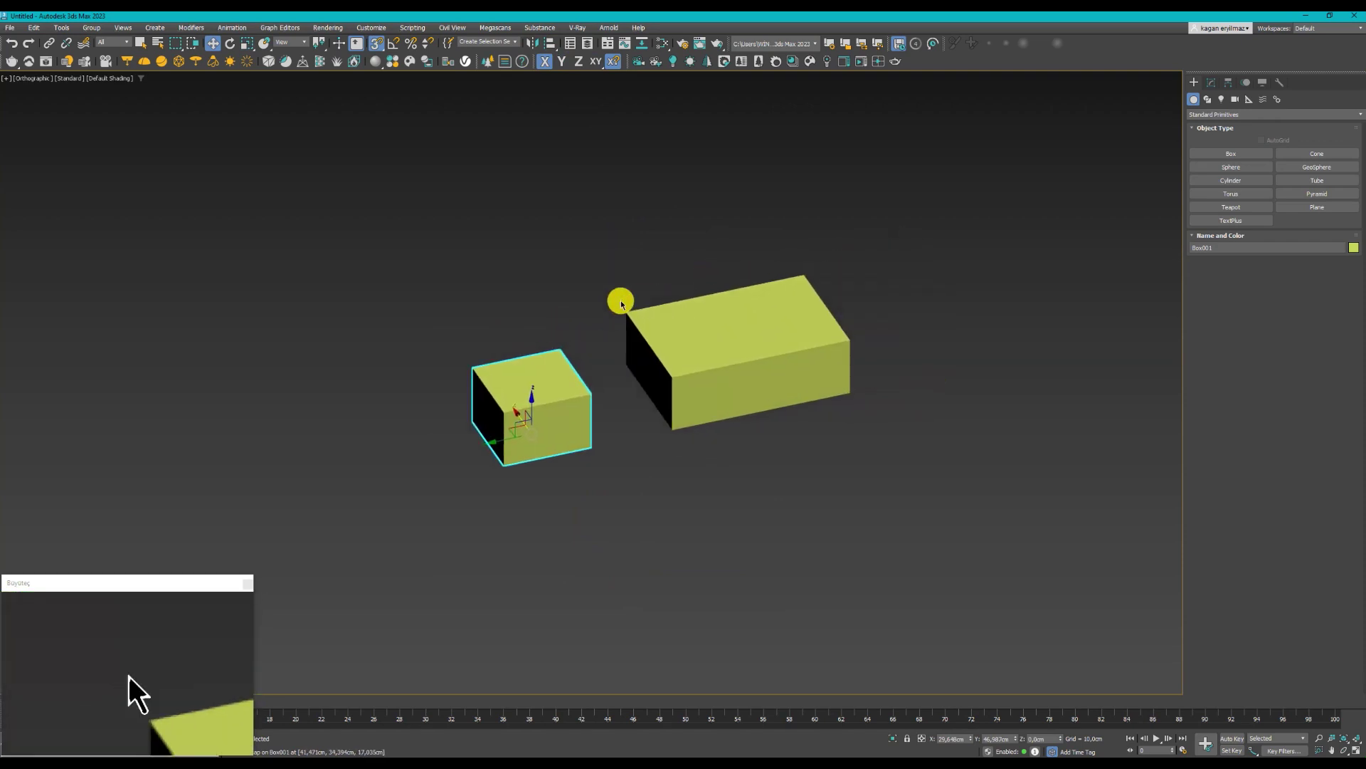
scroll(605, 328, up, 4)
key(f)
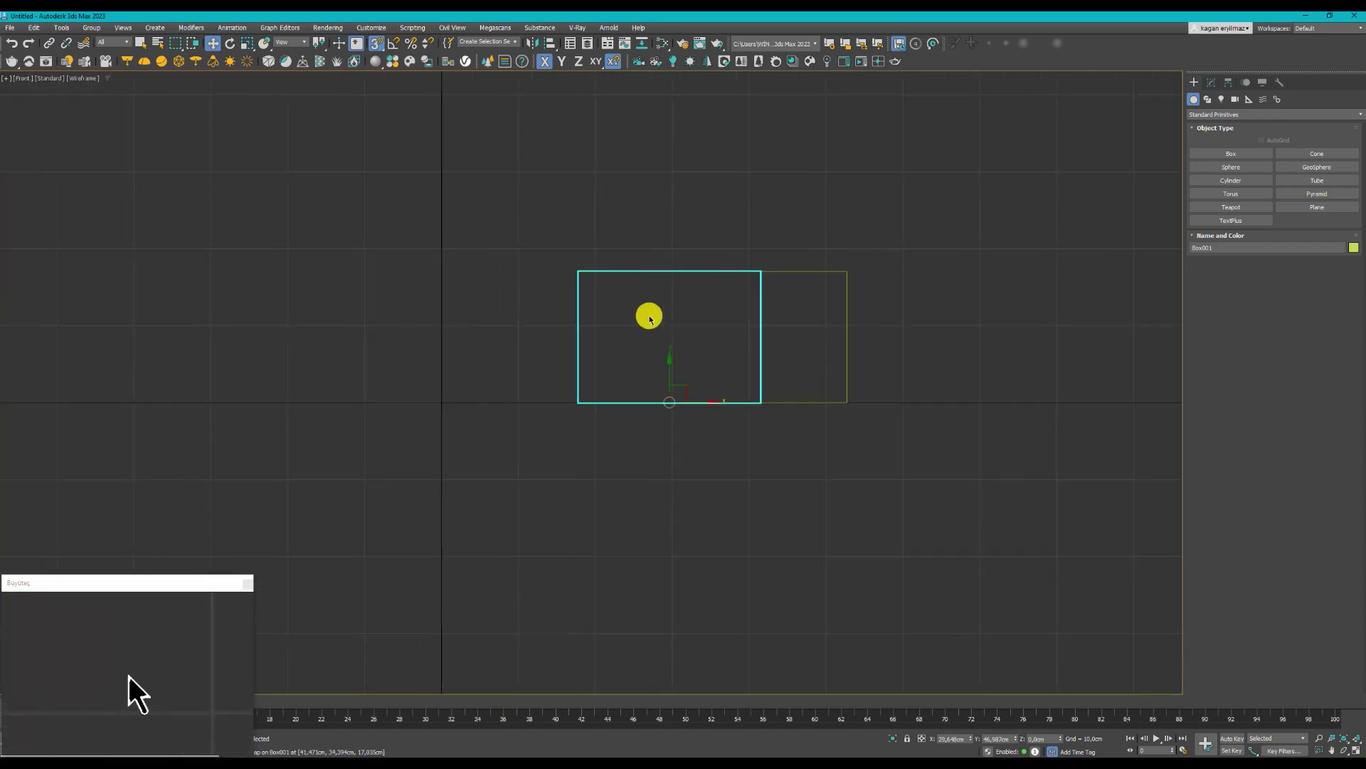
middle_drag(628, 329, 564, 443)
click(561, 62)
drag(653, 426, 704, 227)
drag(734, 182, 821, 321)
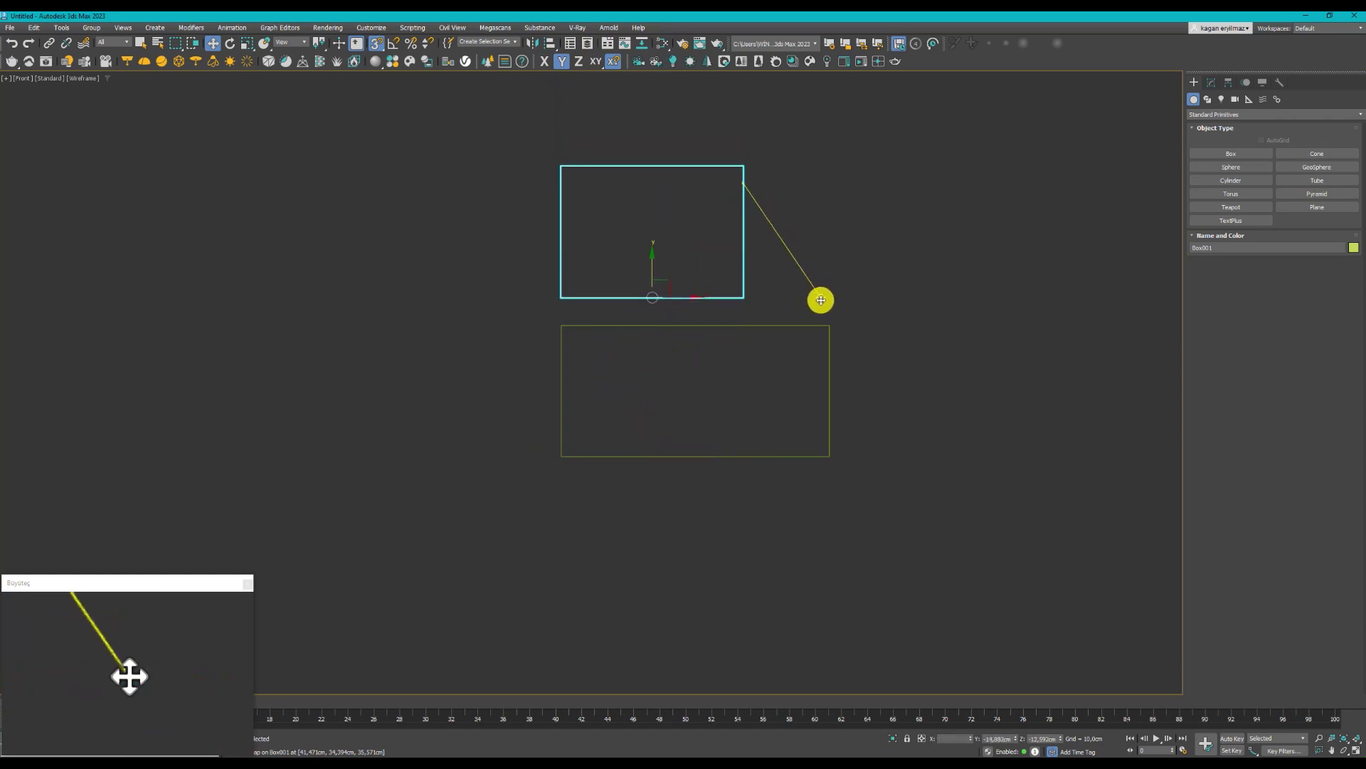
key(t)
scroll(637, 360, down, 3)
scroll(662, 349, down, 2)
drag(632, 327, 670, 562)
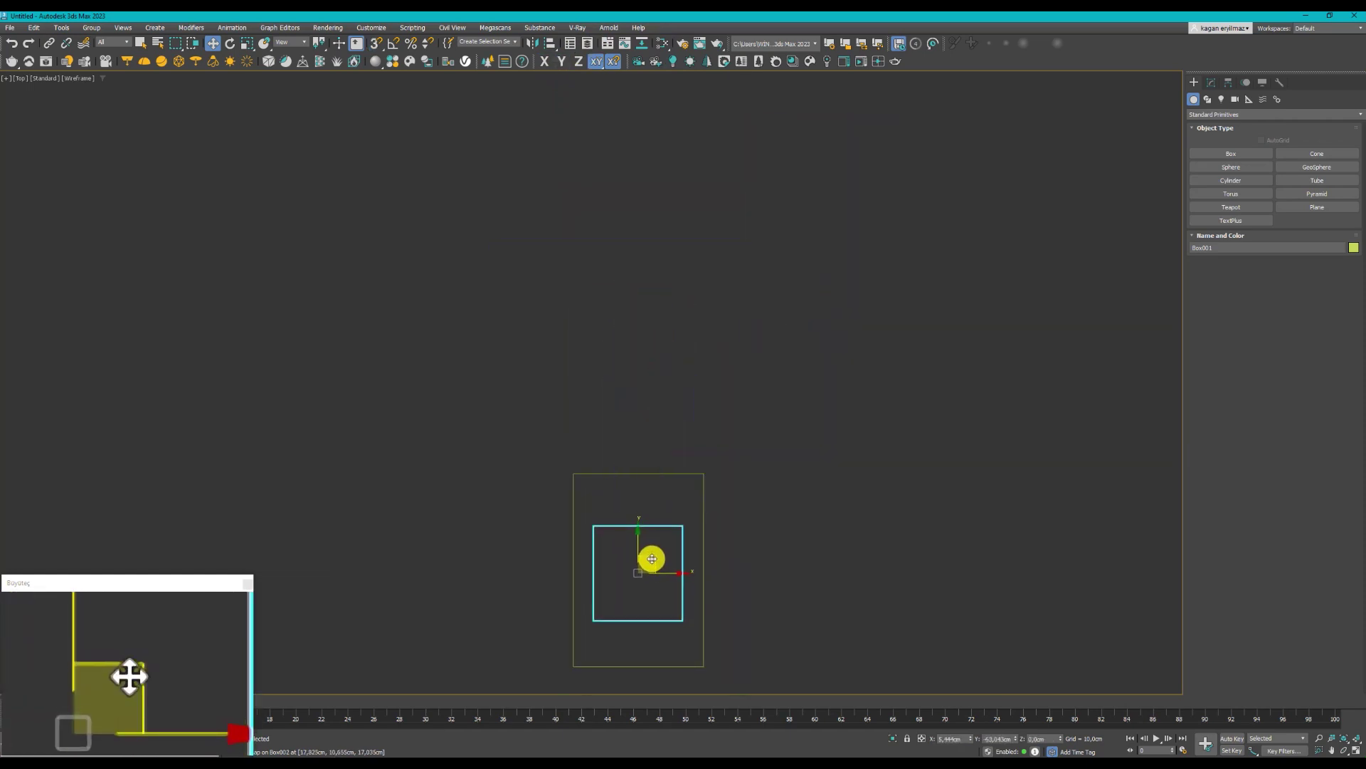
scroll(652, 559, up, 3)
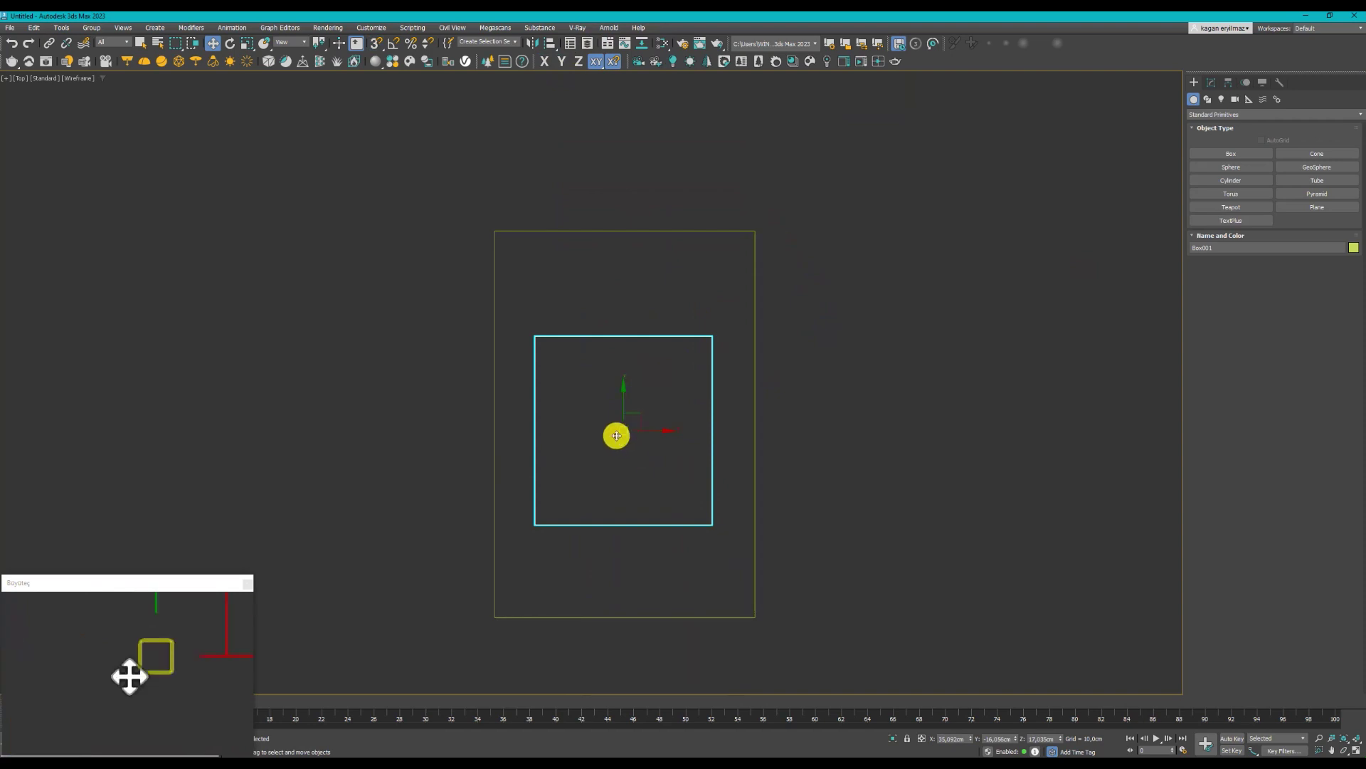
scroll(649, 453, down, 2)
alt+middle_drag(695, 446, 686, 372)
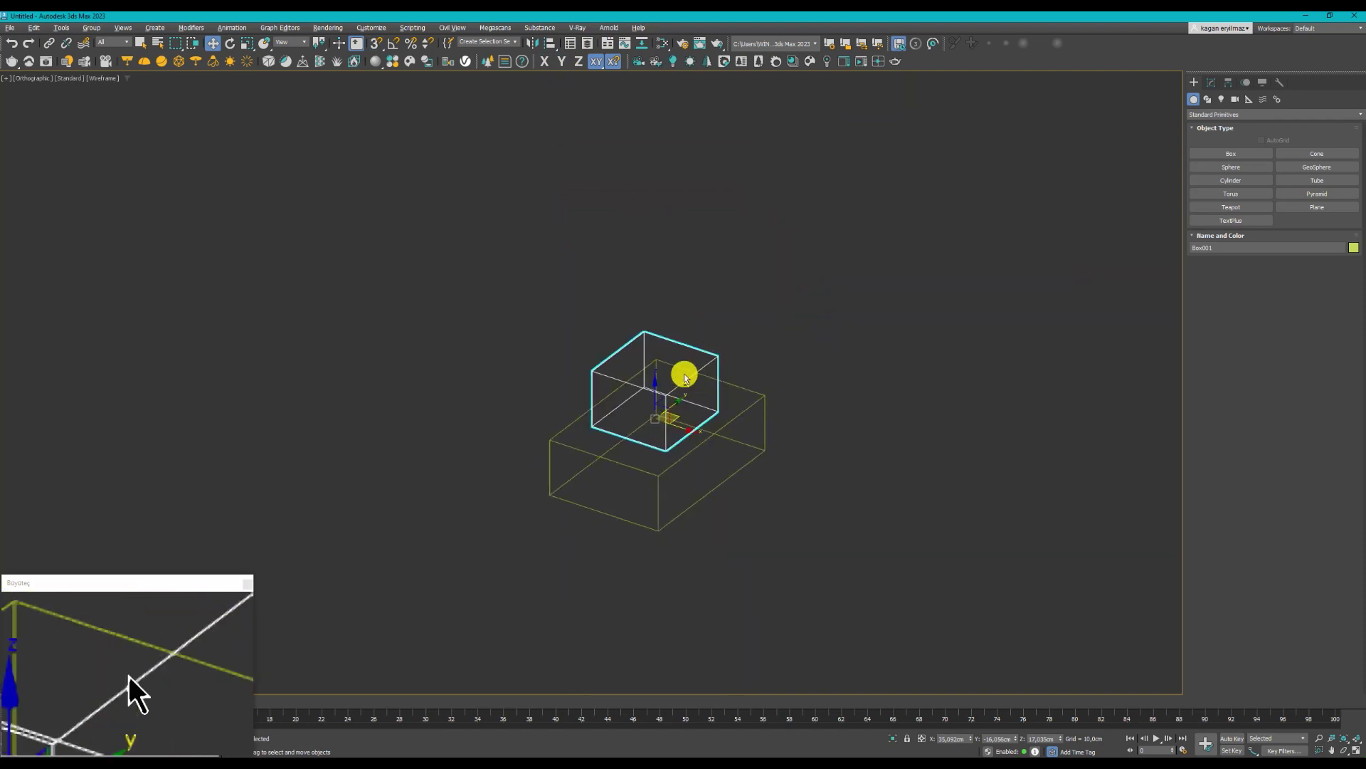
key(F3)
middle_drag(818, 406, 679, 393)
alt+middle_drag(590, 342, 623, 393)
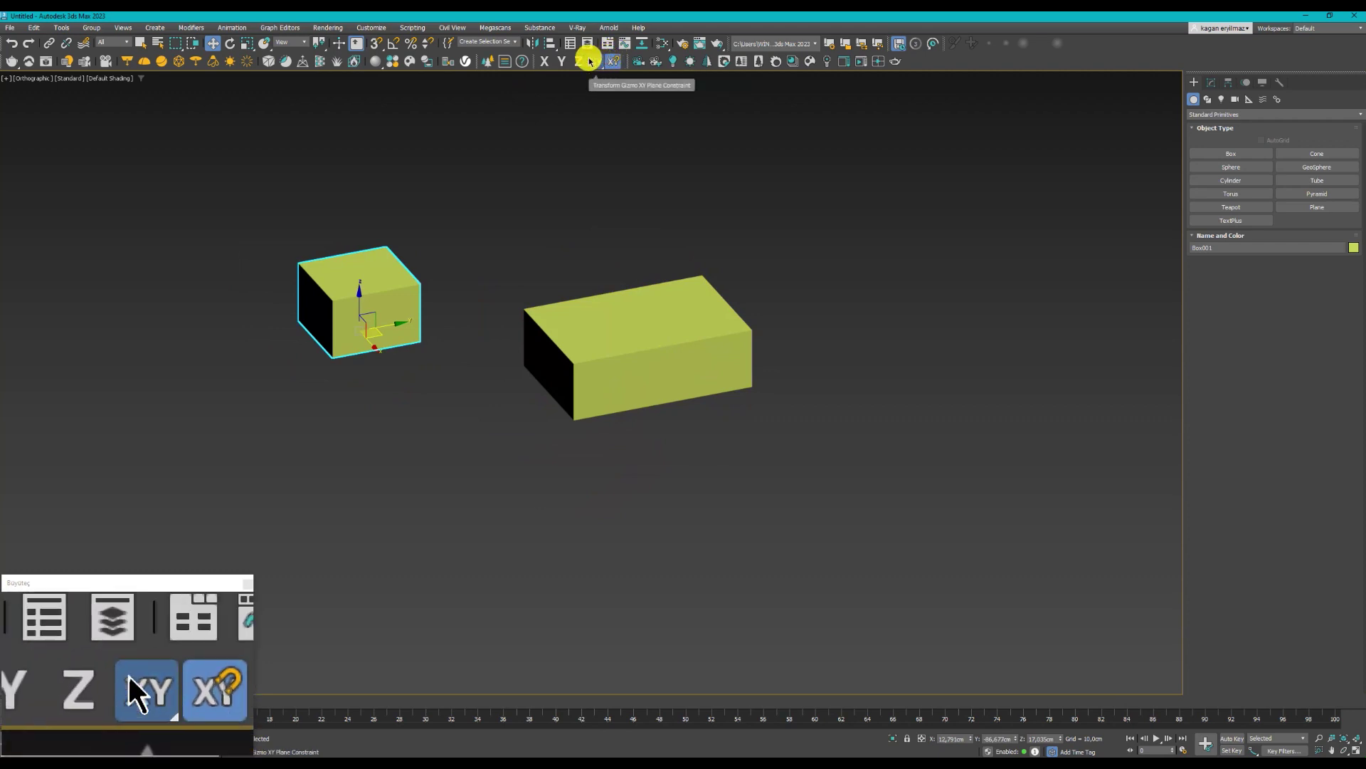
click(551, 47)
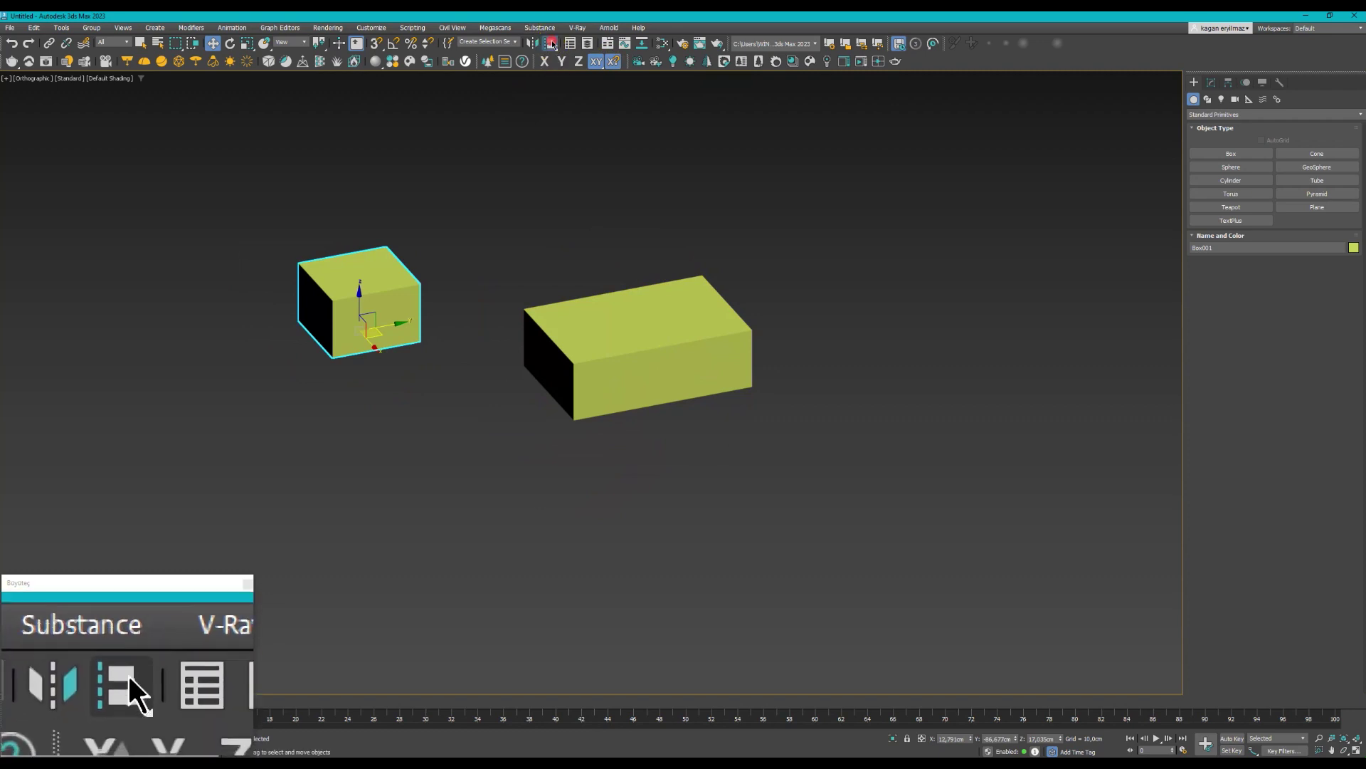
click(553, 44)
mouse_move(552, 45)
mouse_down()
mouse_move(555, 140)
mouse_move(550, 66)
mouse_up()
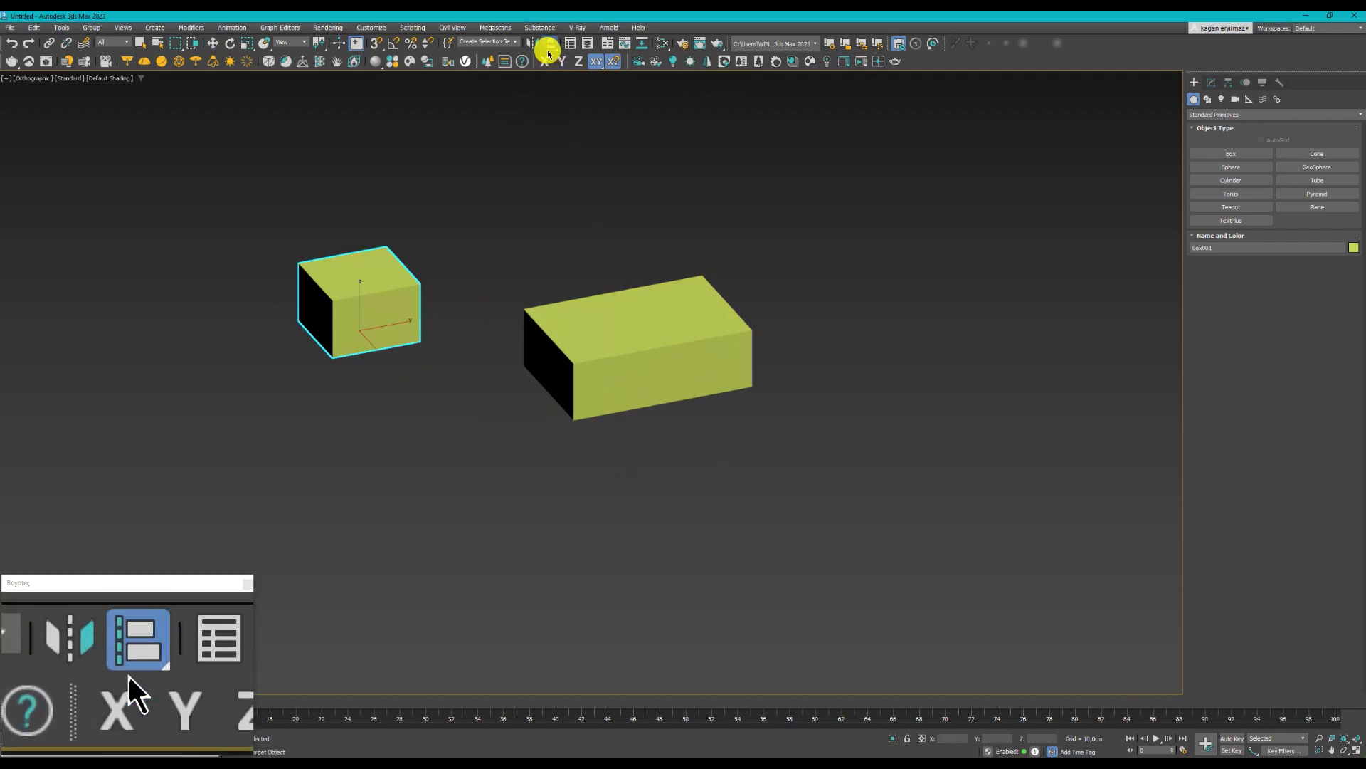
drag(550, 44, 550, 112)
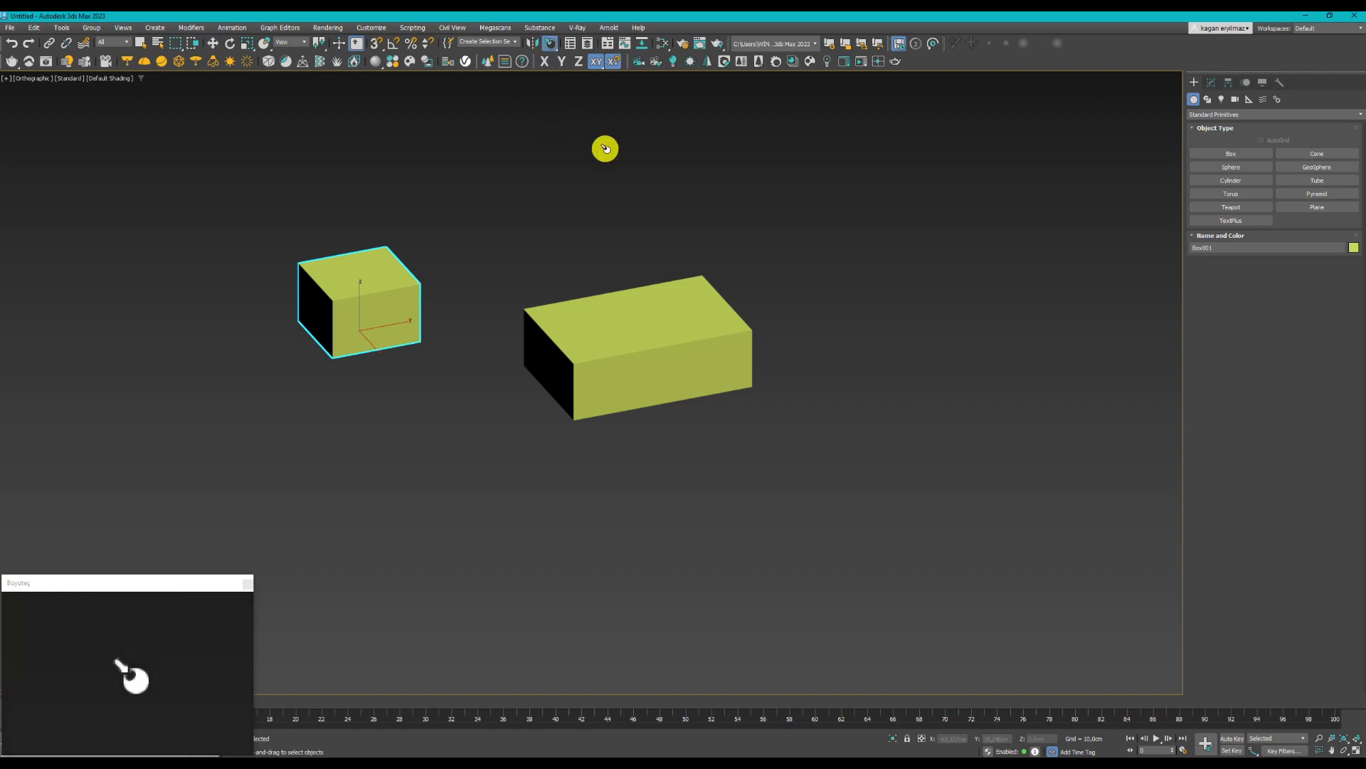
drag(550, 44, 550, 68)
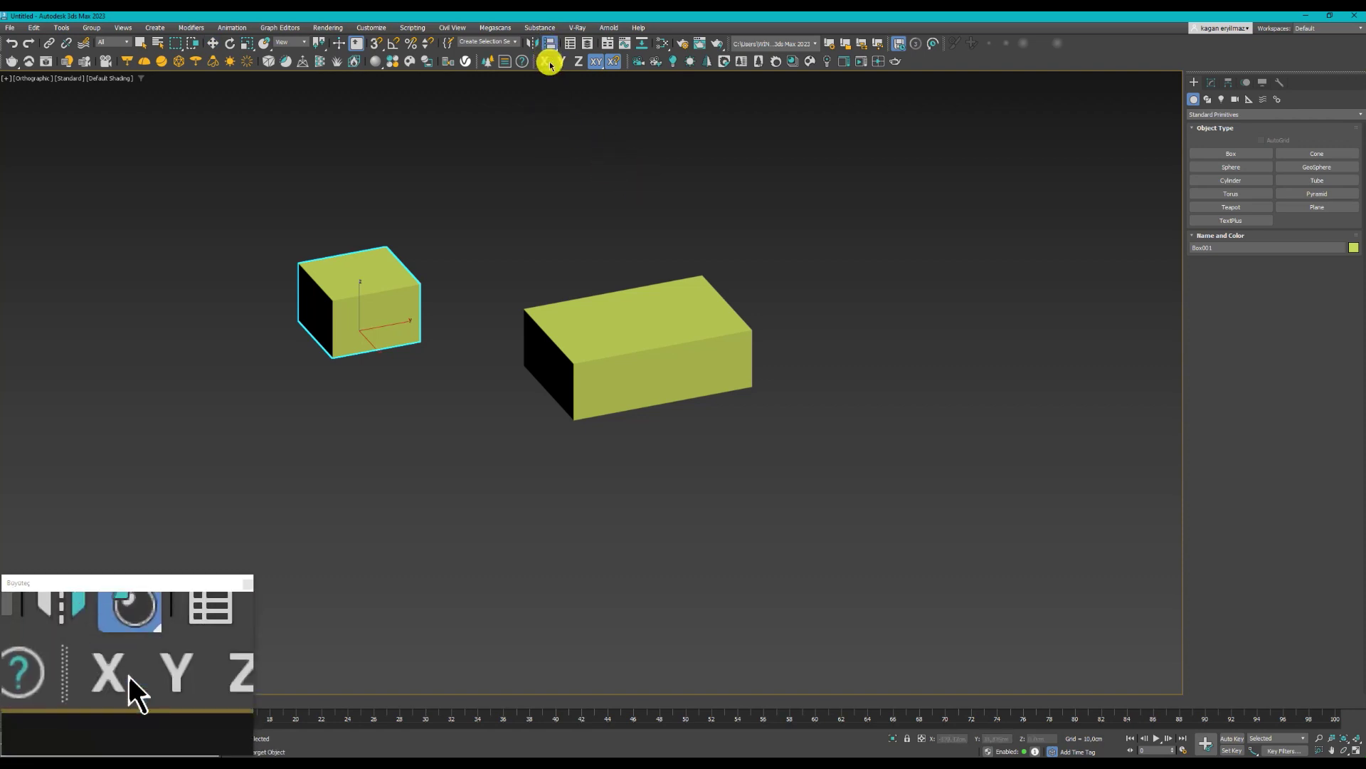
right_click(648, 207)
mouse_move(648, 206)
middle_down()
mouse_move(659, 269)
mouse_move(710, 265)
mouse_move(717, 317)
middle_up()
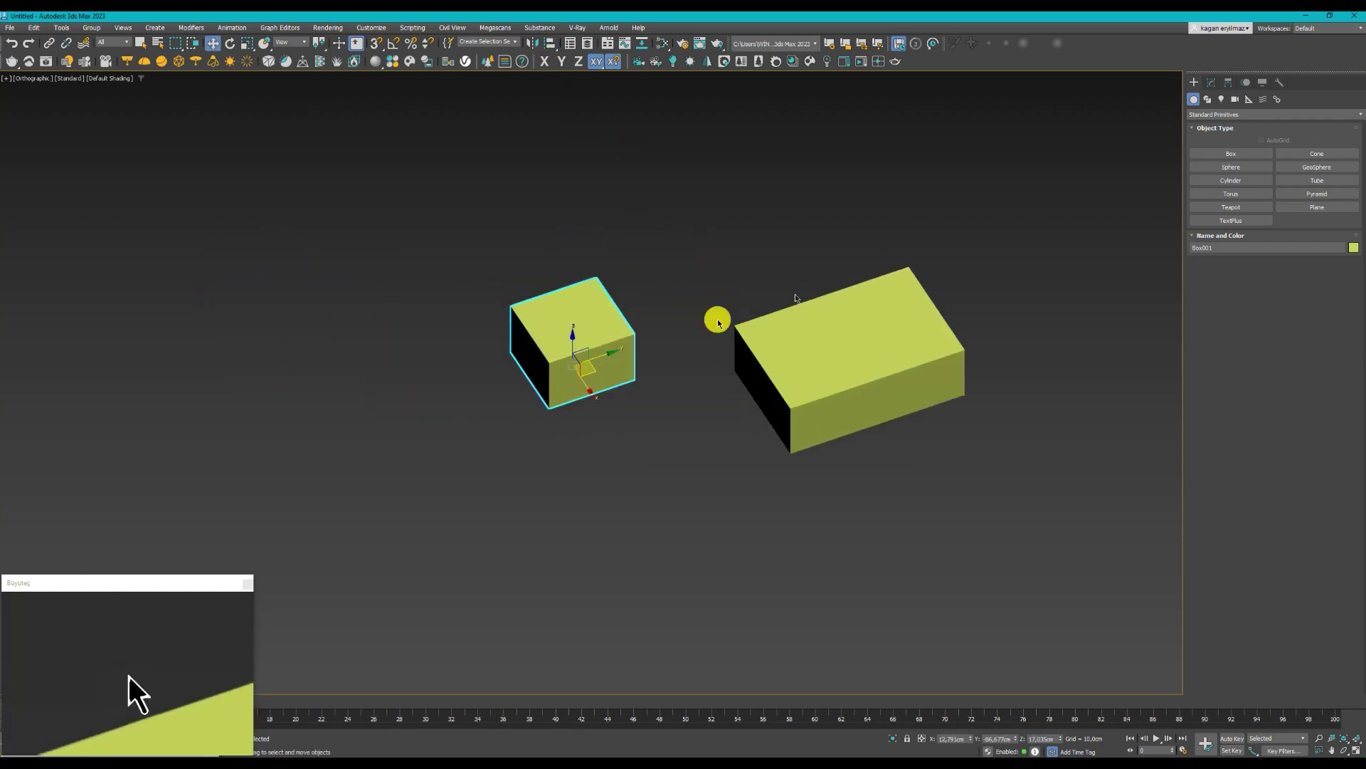
scroll(717, 318, up, 3)
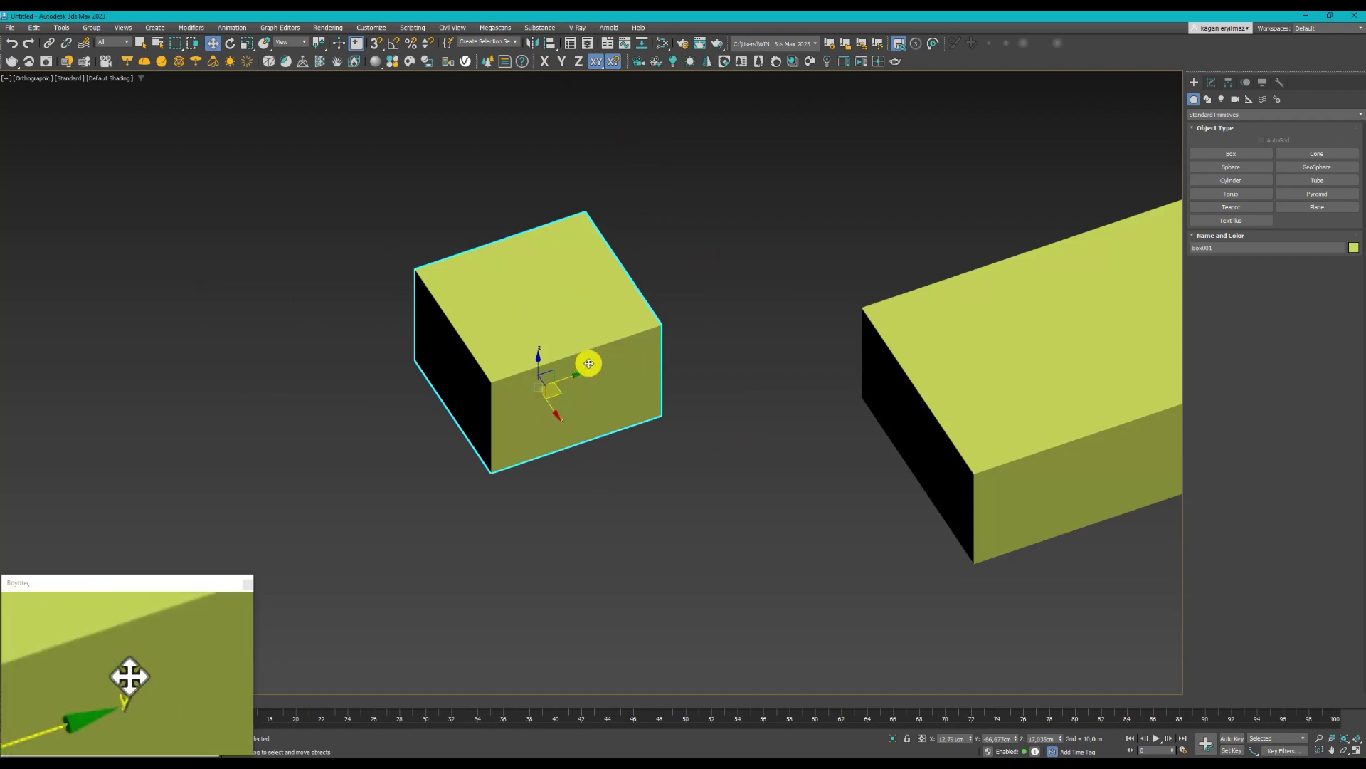
scroll(589, 363, down, 5)
middle_drag(647, 356, 638, 314)
middle_drag(714, 341, 643, 320)
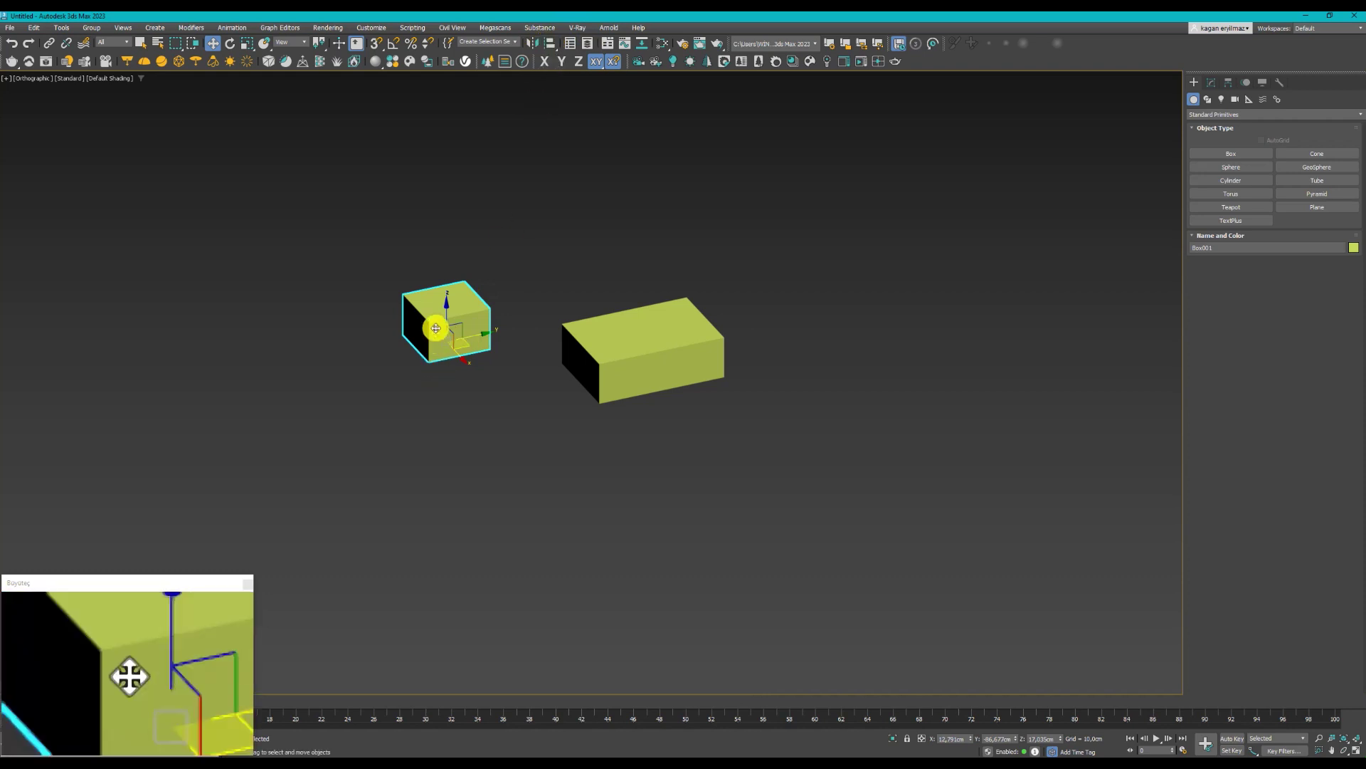
Step: Align the small box to Box002 on X Position only, Maximum to Maximum
click(551, 47)
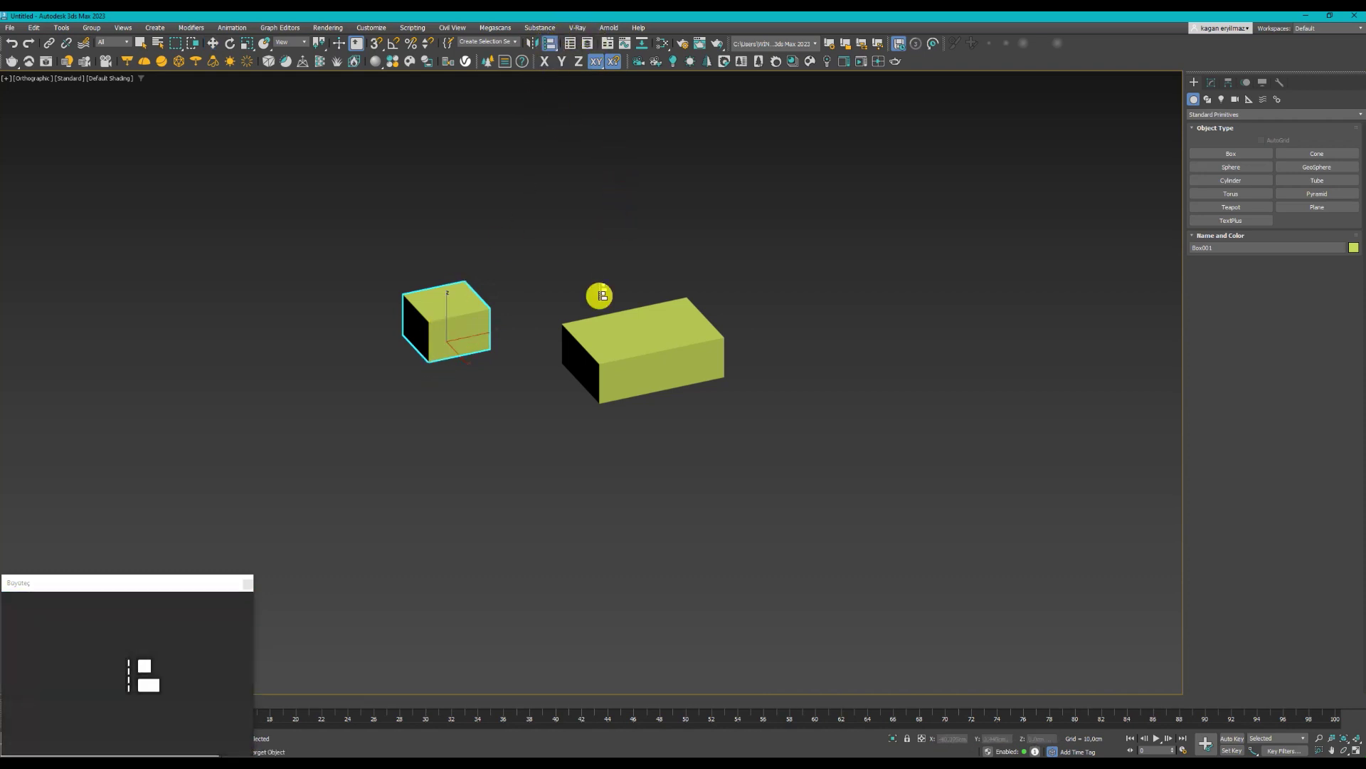
click(647, 339)
mouse_move(675, 286)
mouse_down()
mouse_move(840, 235)
mouse_move(929, 230)
mouse_move(814, 210)
mouse_up()
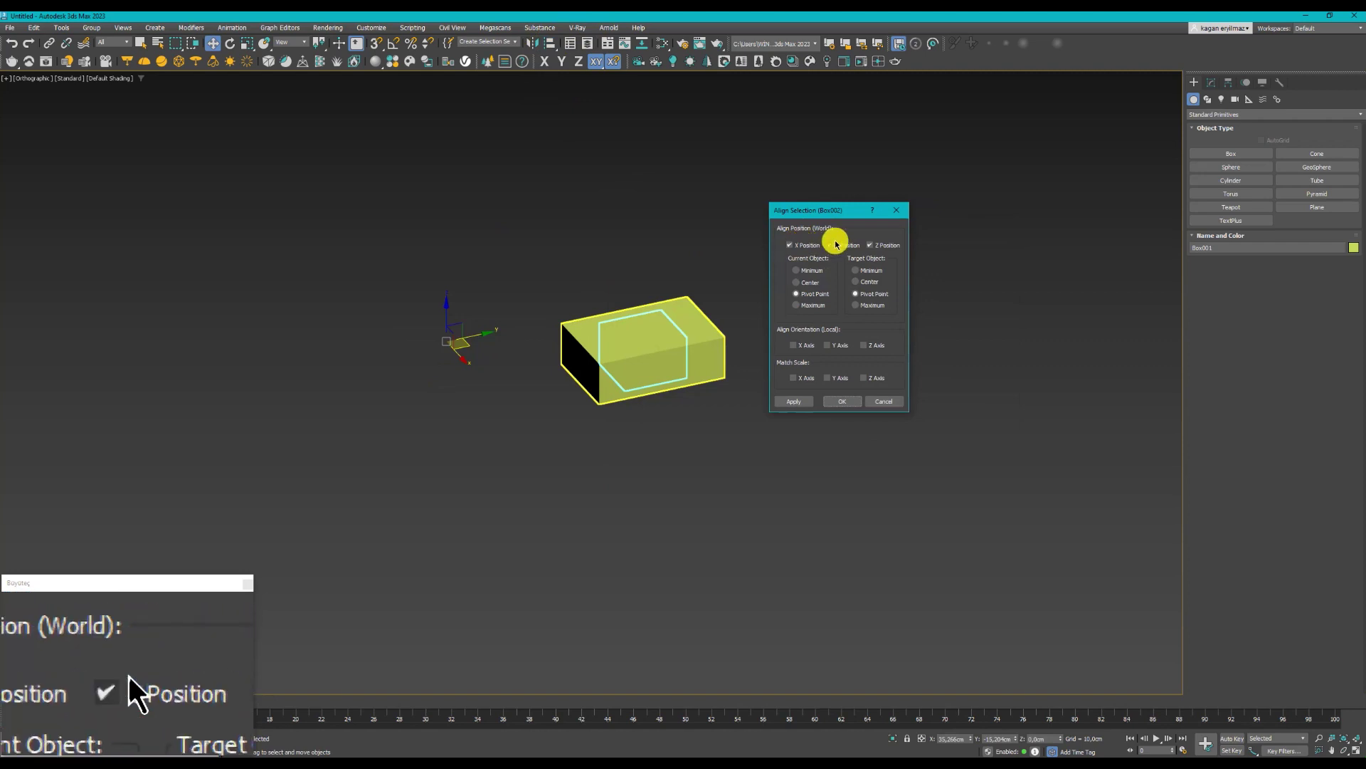
click(883, 245)
click(805, 244)
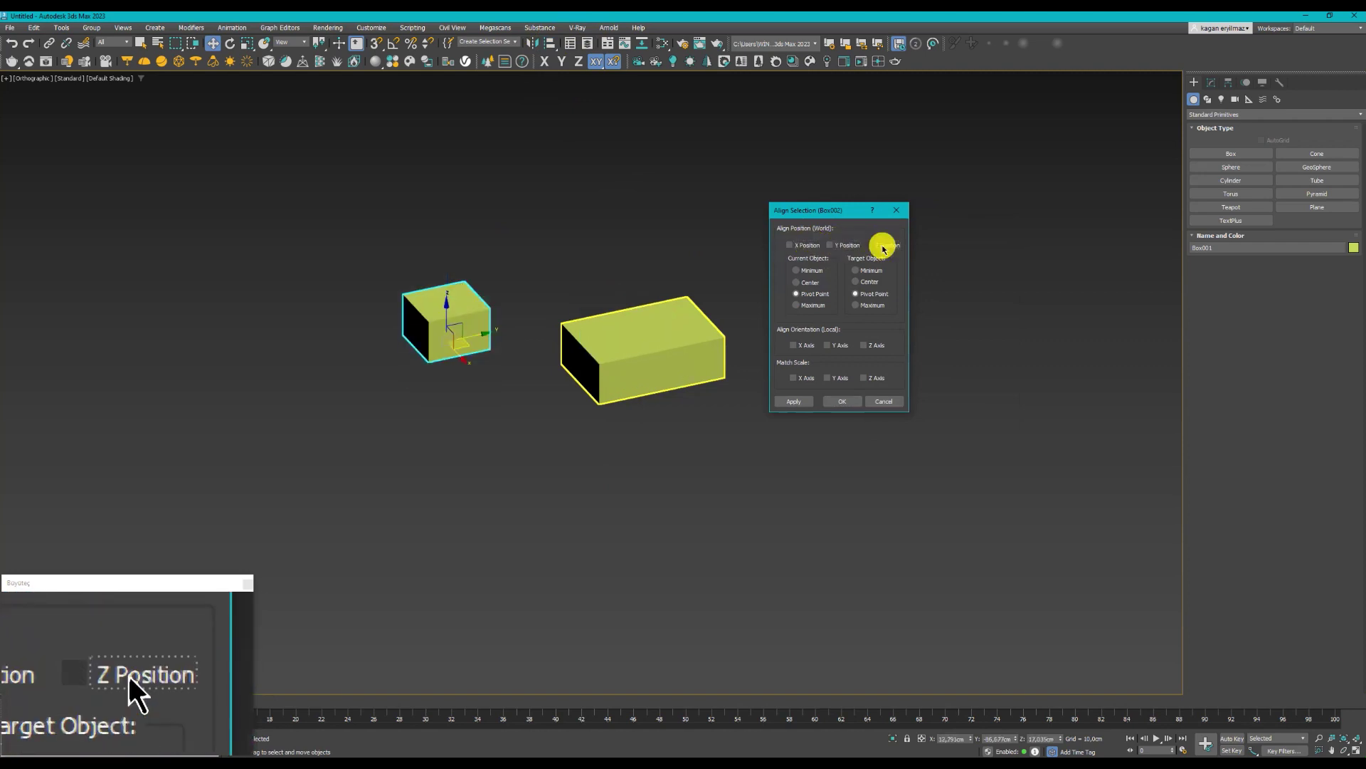
click(805, 245)
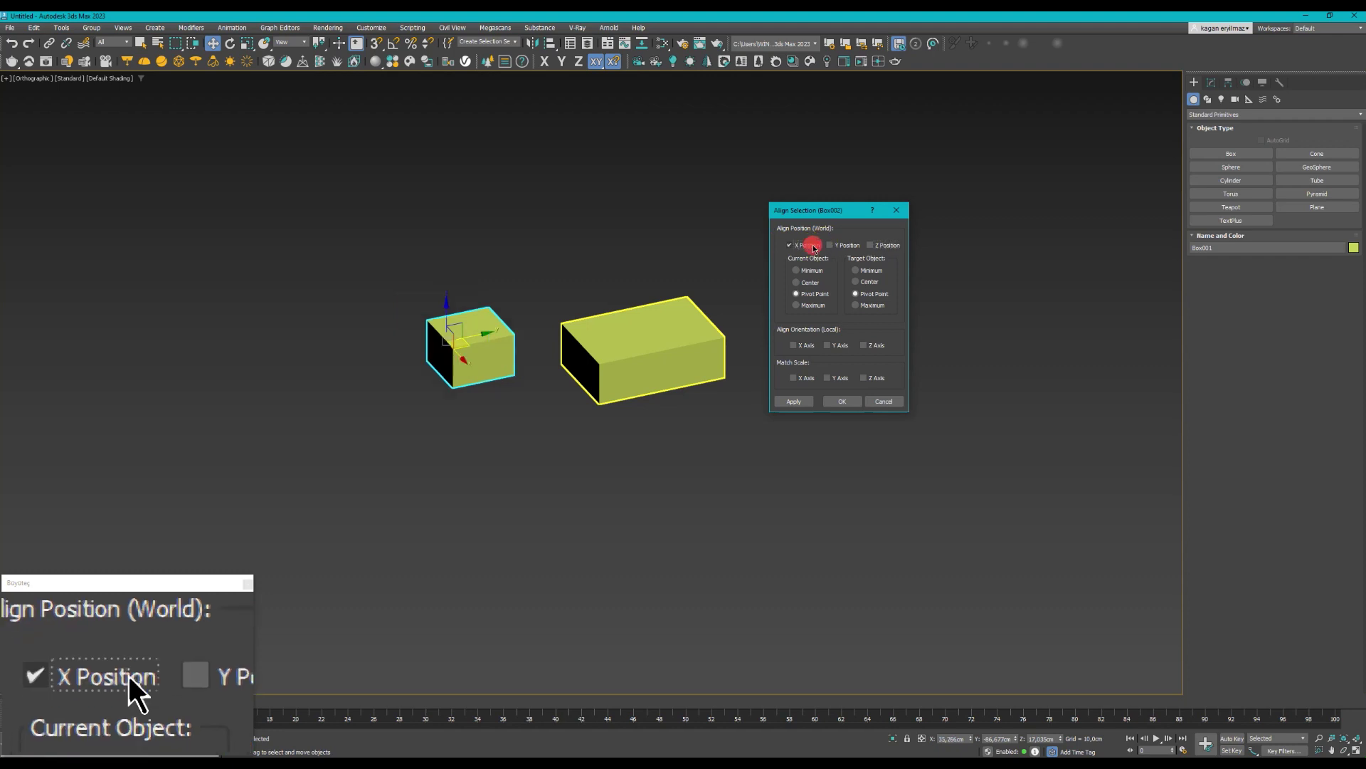
click(802, 307)
click(864, 307)
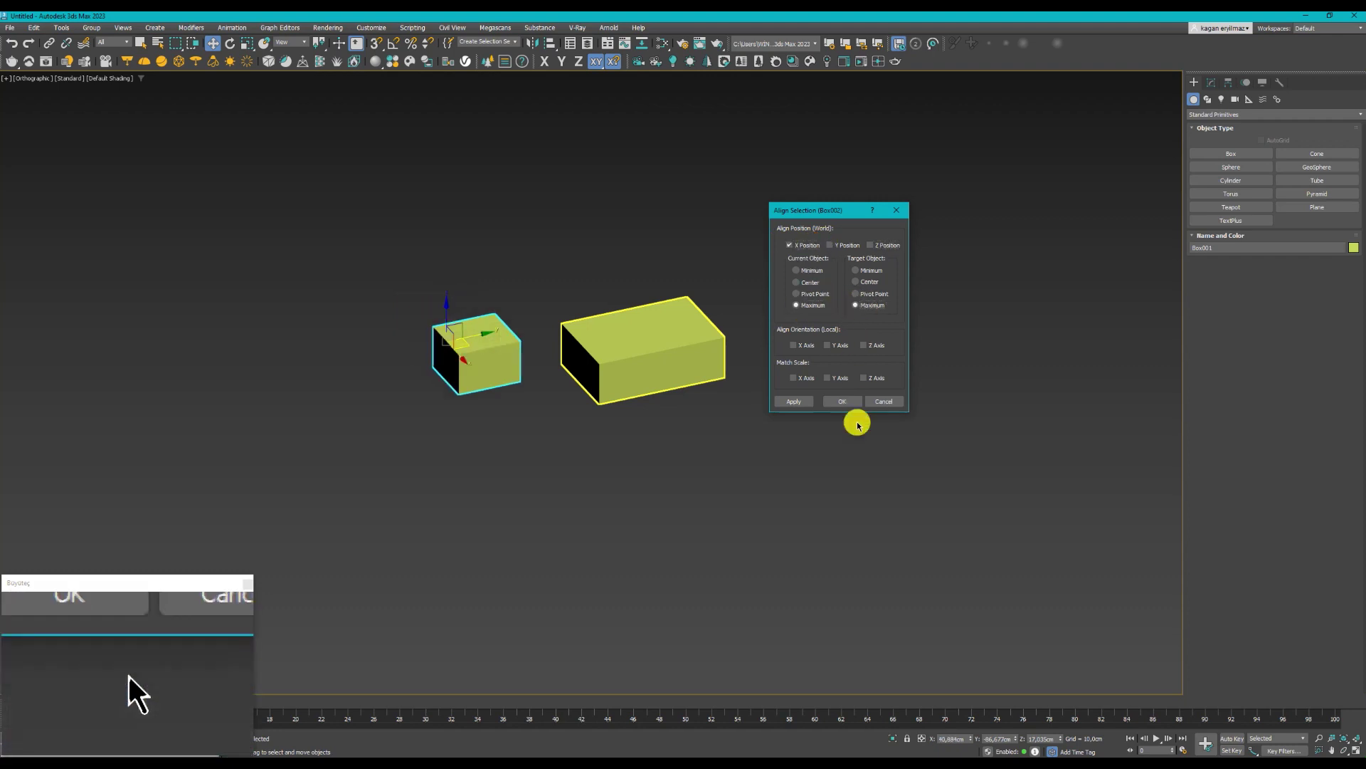
click(845, 403)
mouse_move(549, 228)
alt+middle_down()
mouse_move(521, 302)
mouse_move(546, 217)
mouse_move(674, 208)
mouse_move(705, 284)
mouse_move(534, 228)
mouse_move(528, 254)
alt+middle_up()
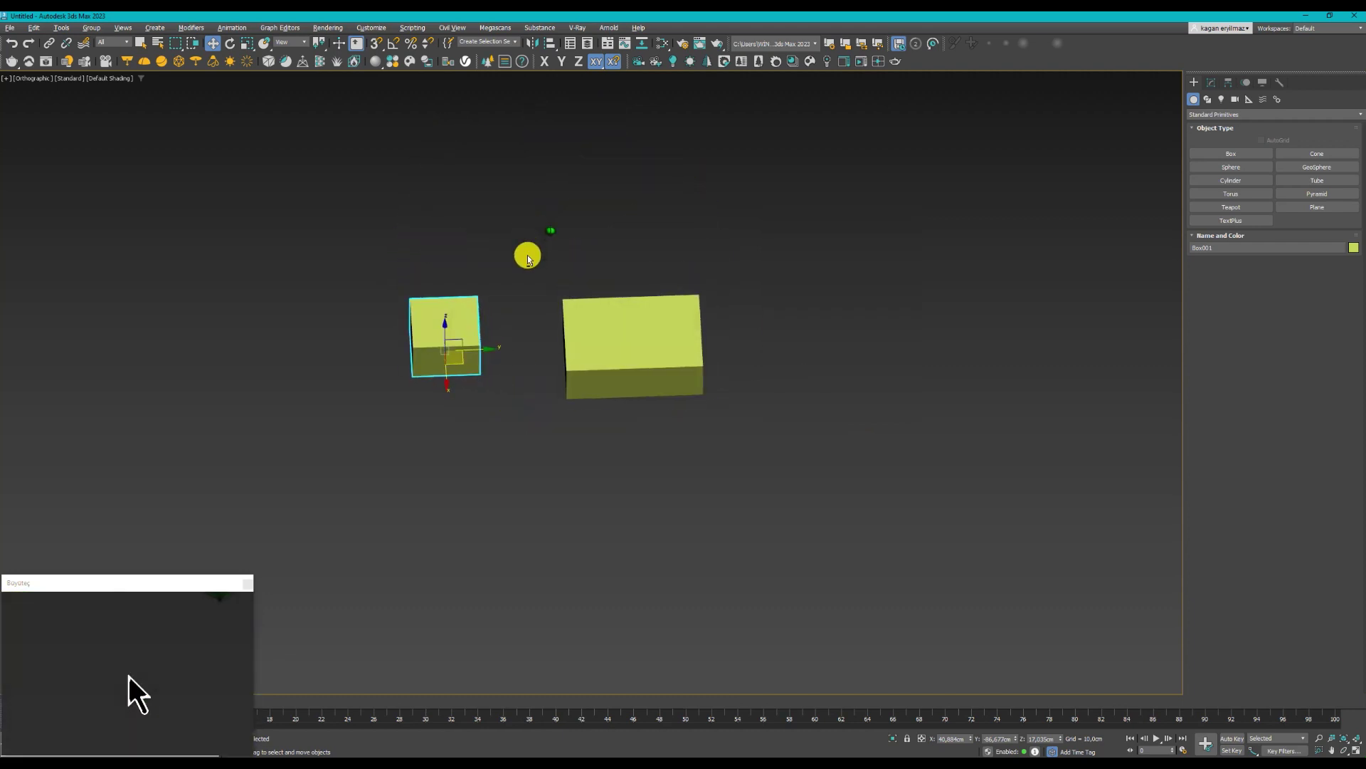
Step: Frame both boxes in Top view with wireframe display
key(t)
scroll(594, 278, up, 5)
scroll(634, 281, down, 6)
middle_drag(635, 281, 670, 339)
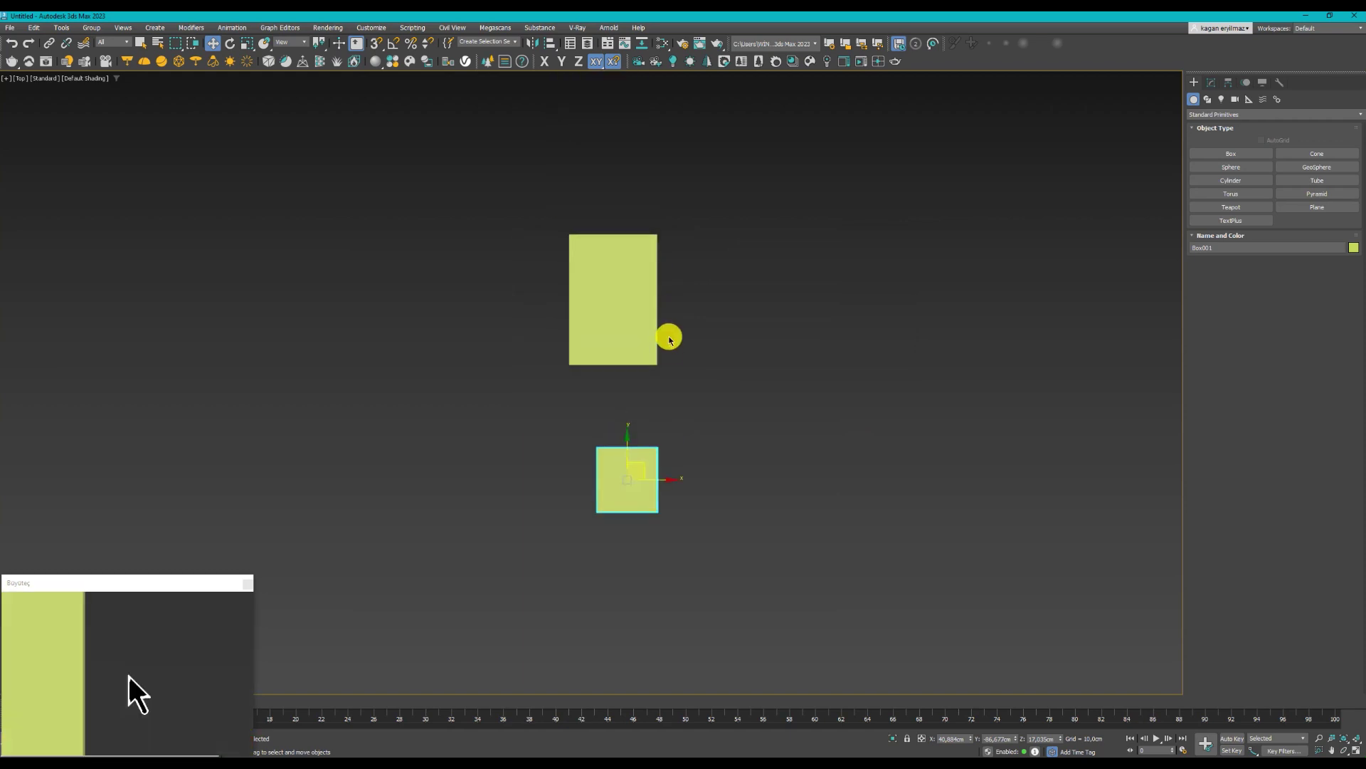
key(F3)
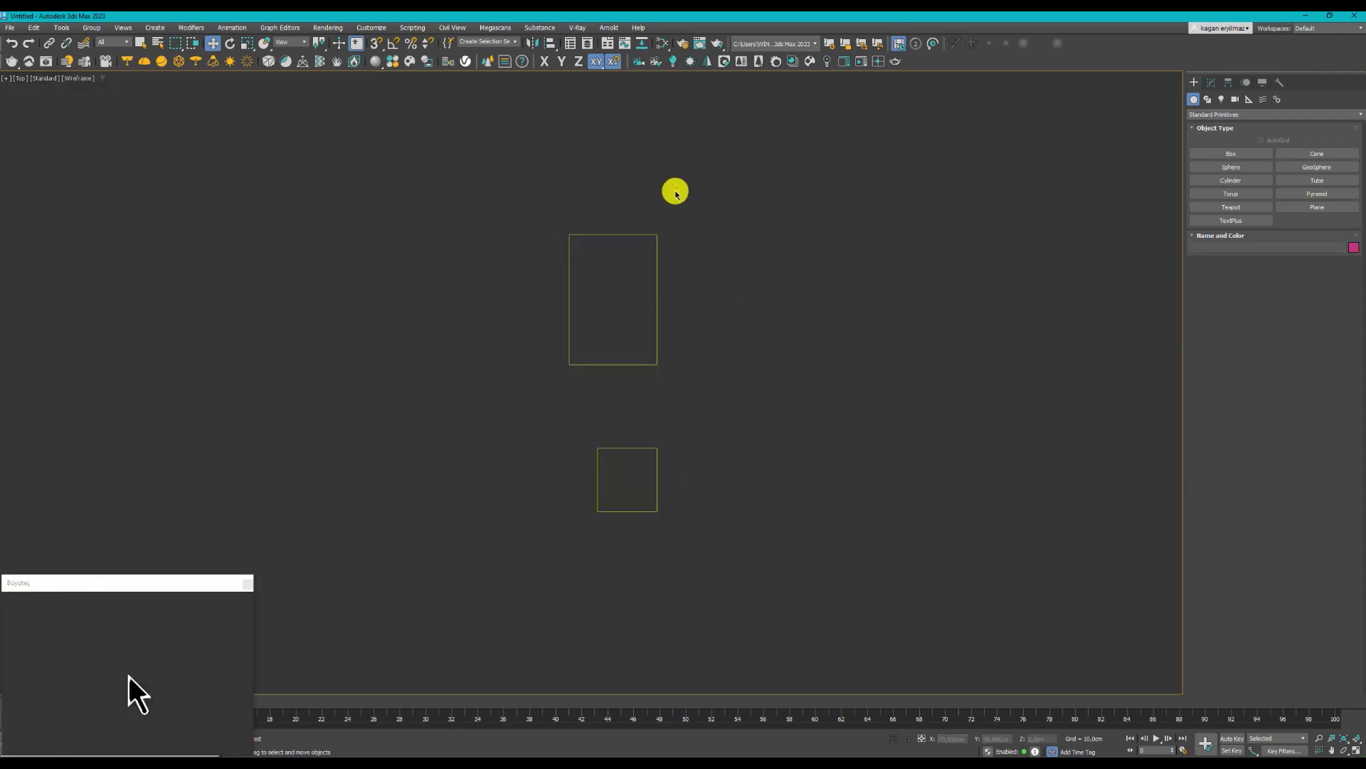
Step: Move the small box along Y until it sits flush against the large box's end
click(640, 457)
key(F3)
drag(625, 442, 634, 369)
scroll(640, 366, up, 6)
scroll(644, 365, up, 2)
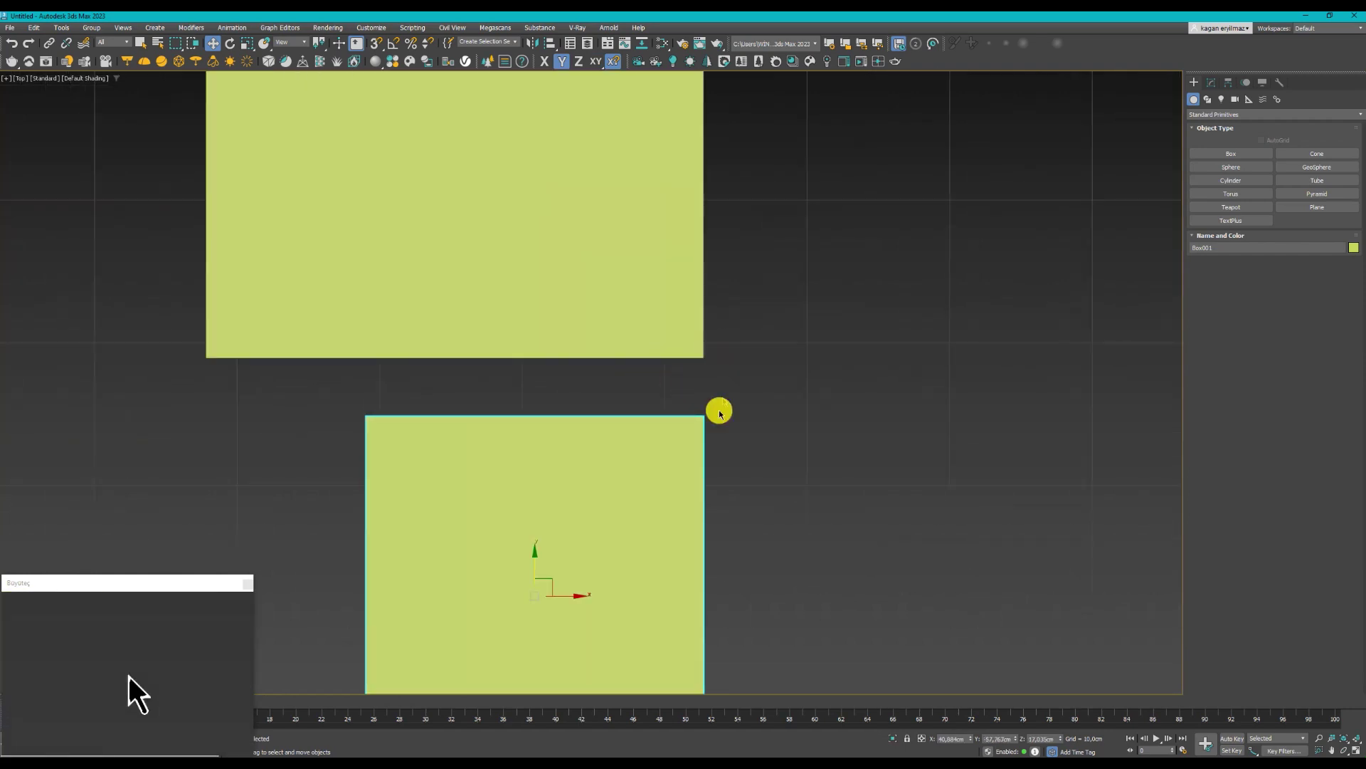
scroll(708, 363, down, 10)
scroll(719, 406, up, 2)
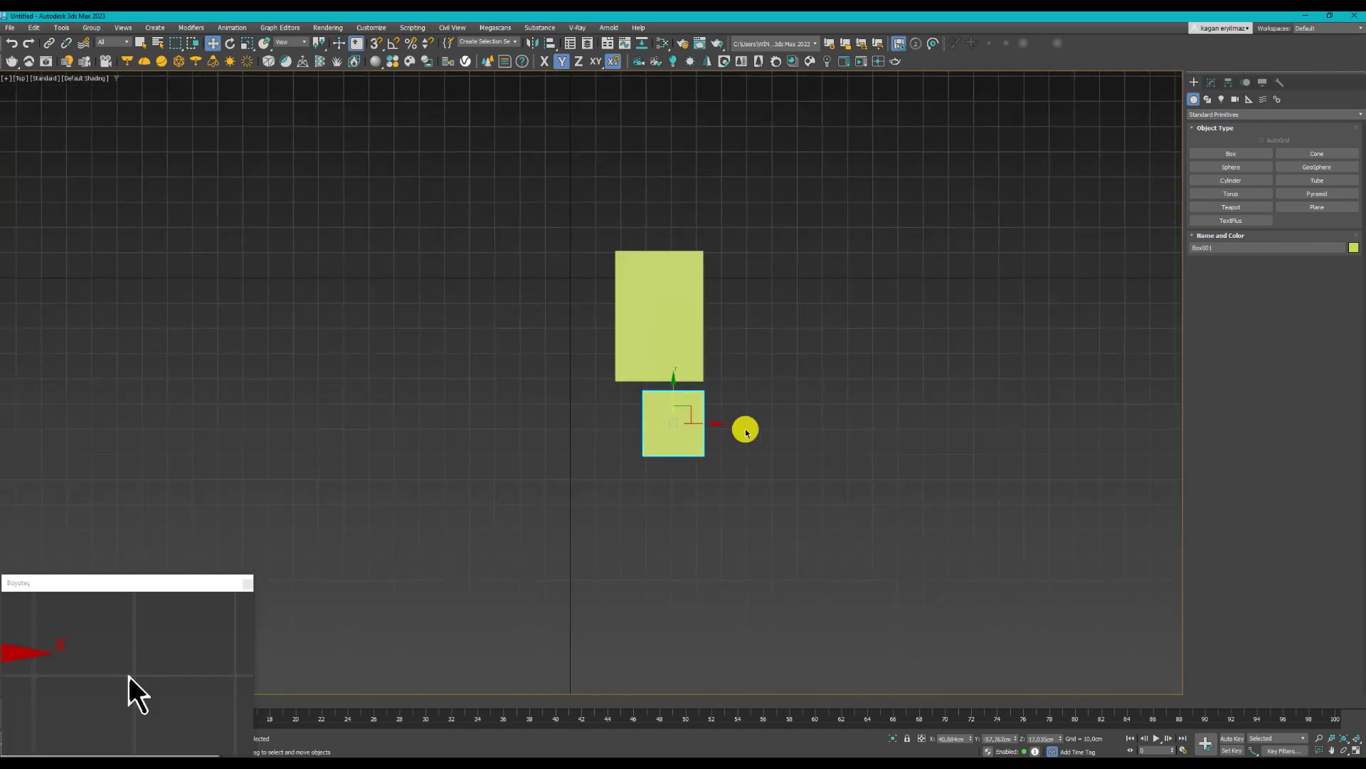
mouse_move(640, 132)
alt+middle_down()
mouse_move(582, 370)
mouse_move(545, 323)
alt+middle_up()
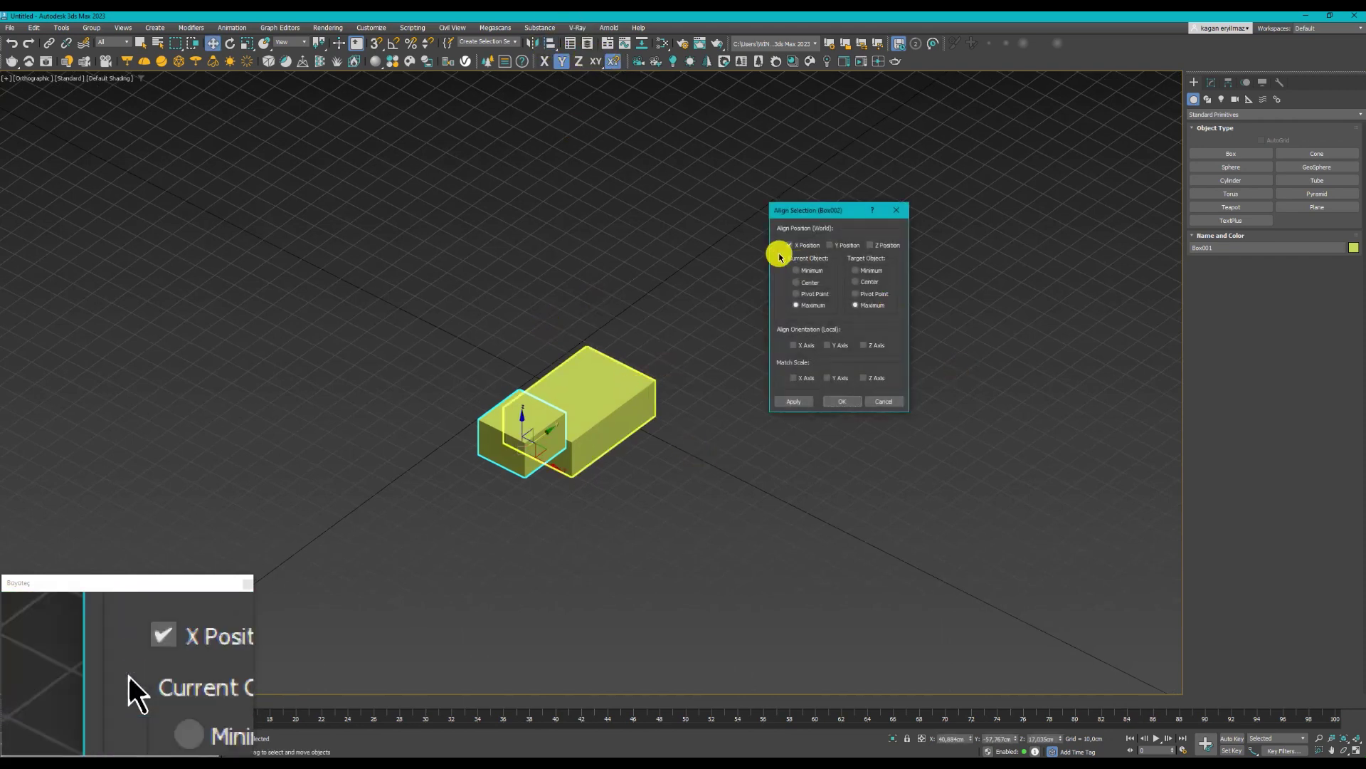
Step: Align the small box to the large box on X, Minimum to Minimum
click(813, 271)
click(880, 266)
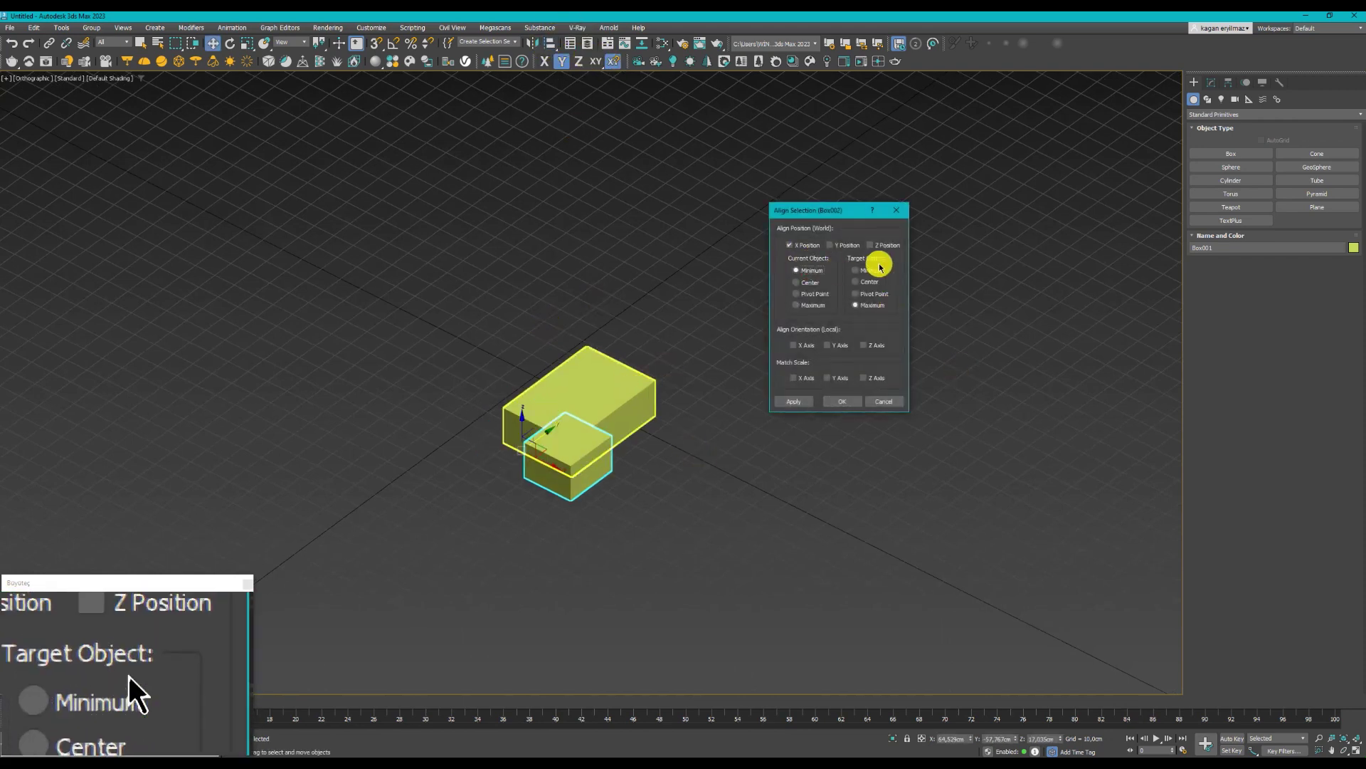
click(853, 404)
Step: Move the small box away from the large box toward the upper left
key(t)
scroll(649, 467, up, 5)
scroll(619, 275, down, 3)
mouse_move(619, 276)
middle_down()
mouse_move(626, 472)
mouse_move(708, 405)
mouse_move(696, 370)
mouse_move(693, 382)
mouse_move(717, 391)
middle_up()
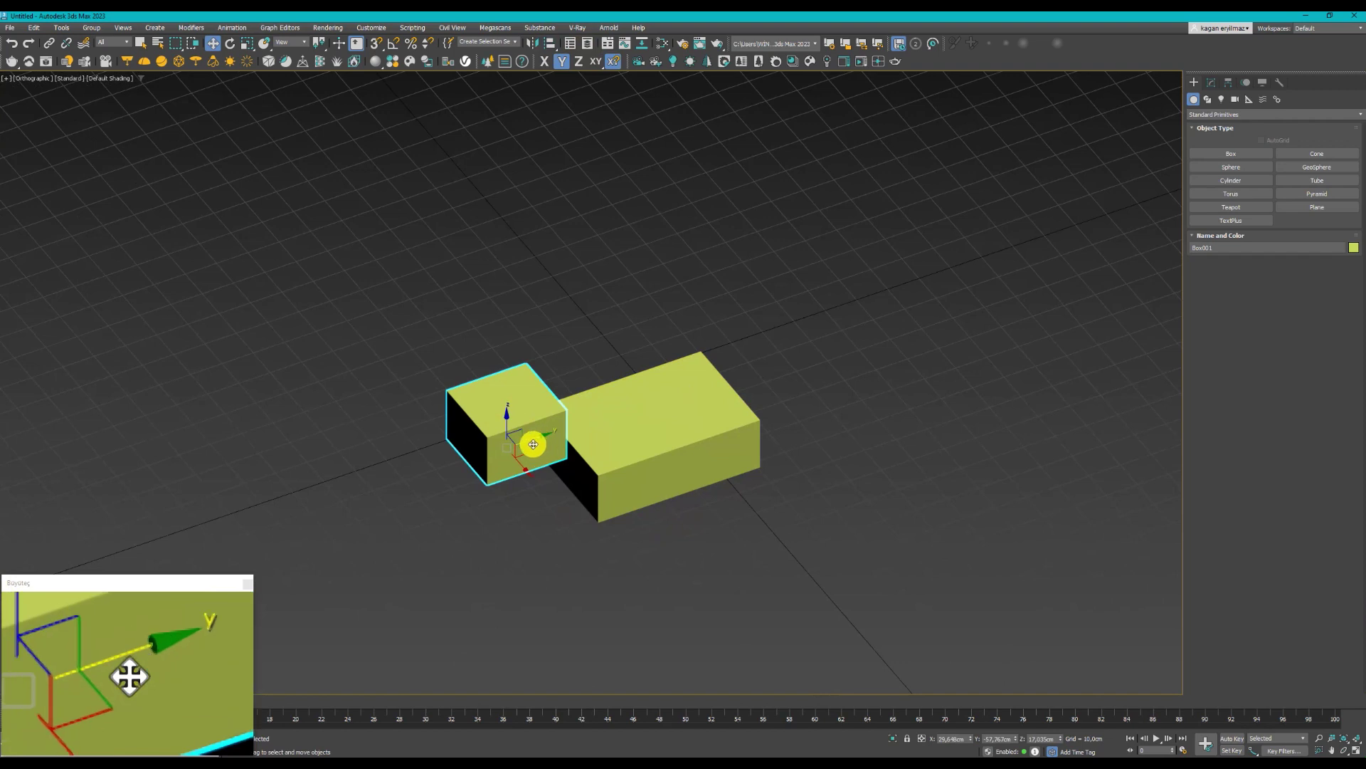
drag(533, 444, 422, 357)
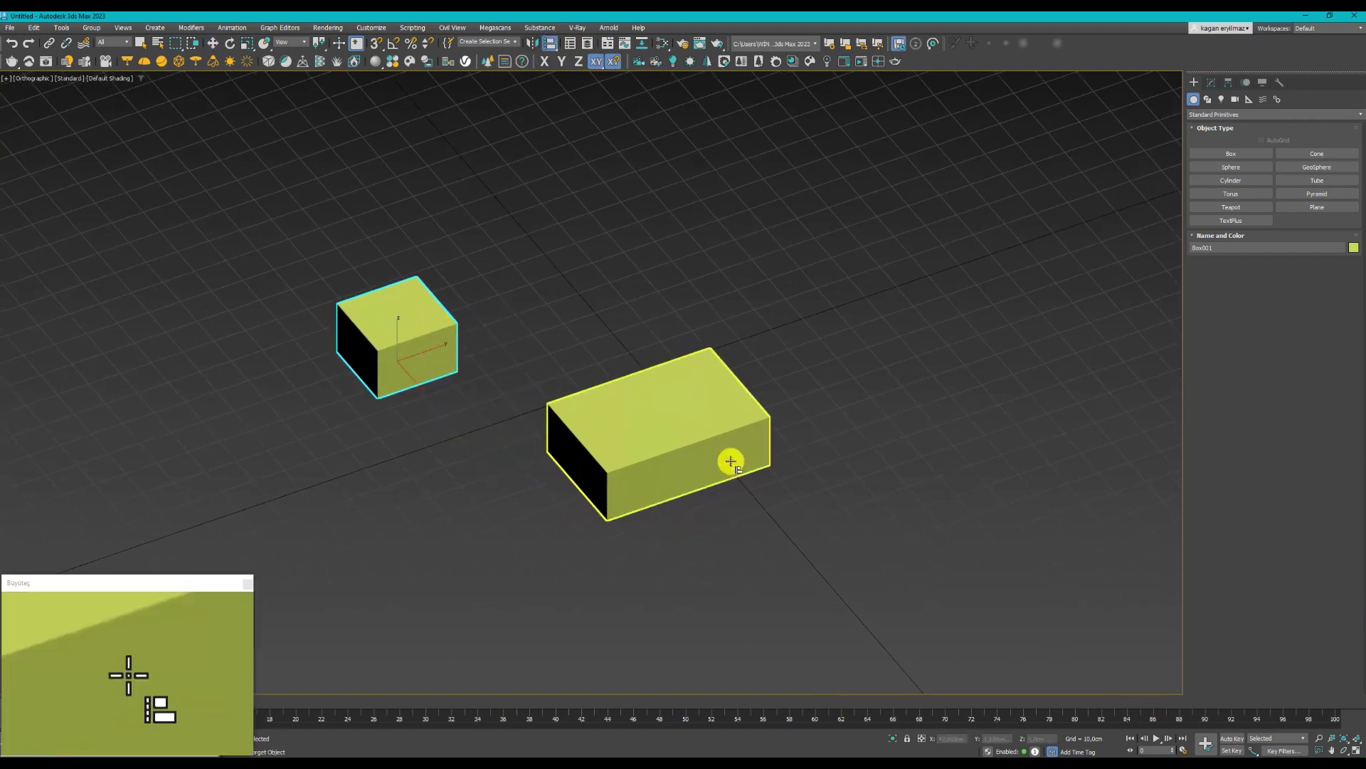
Step: Centre the small box on the large box in X and Y, Center to Center
click(693, 420)
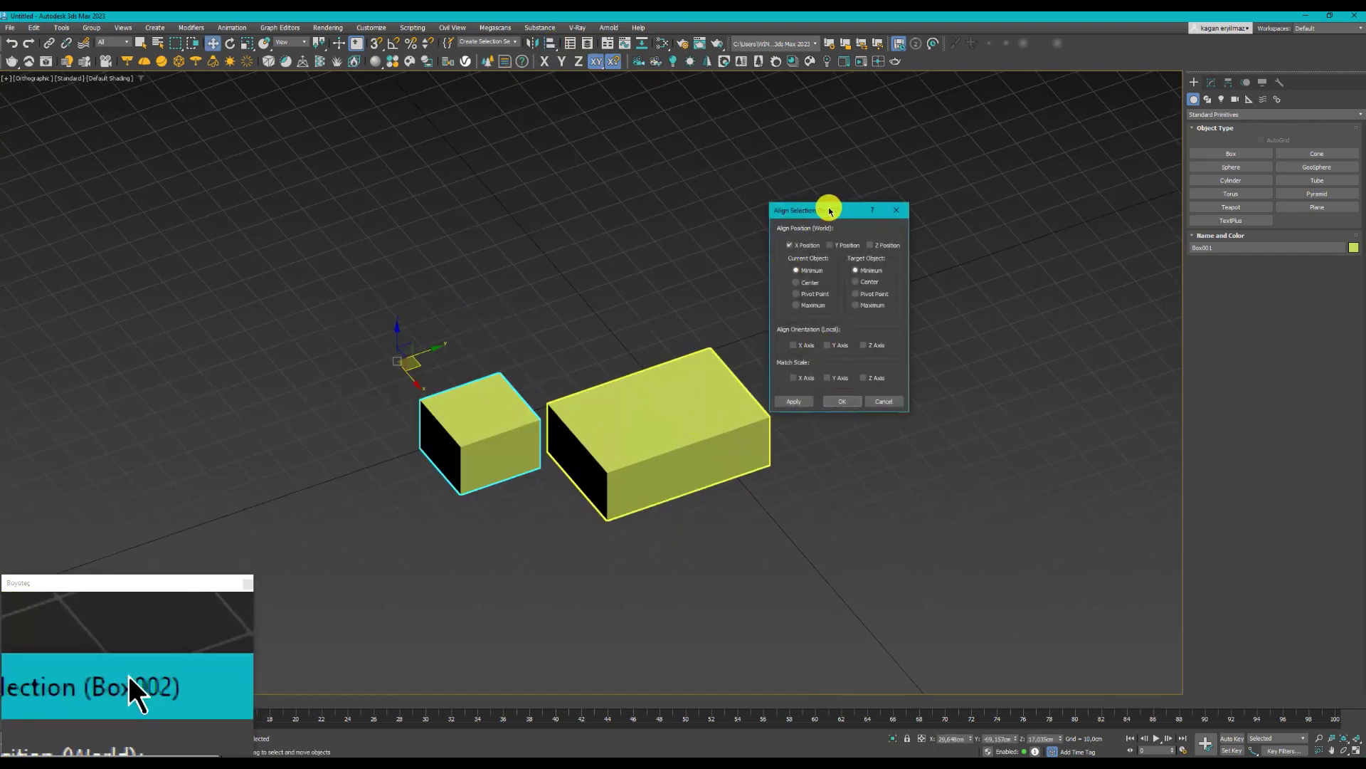
drag(830, 211, 999, 279)
click(1014, 315)
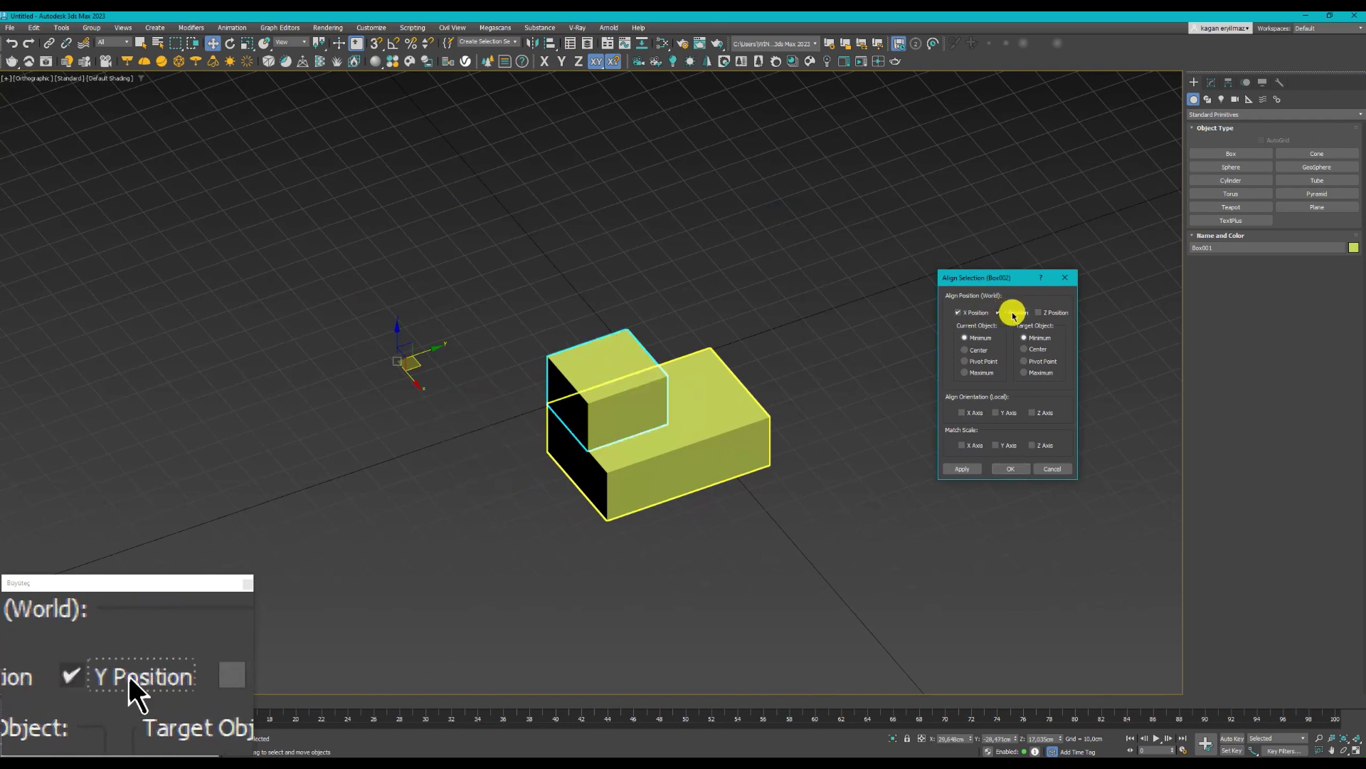
click(989, 354)
click(1038, 351)
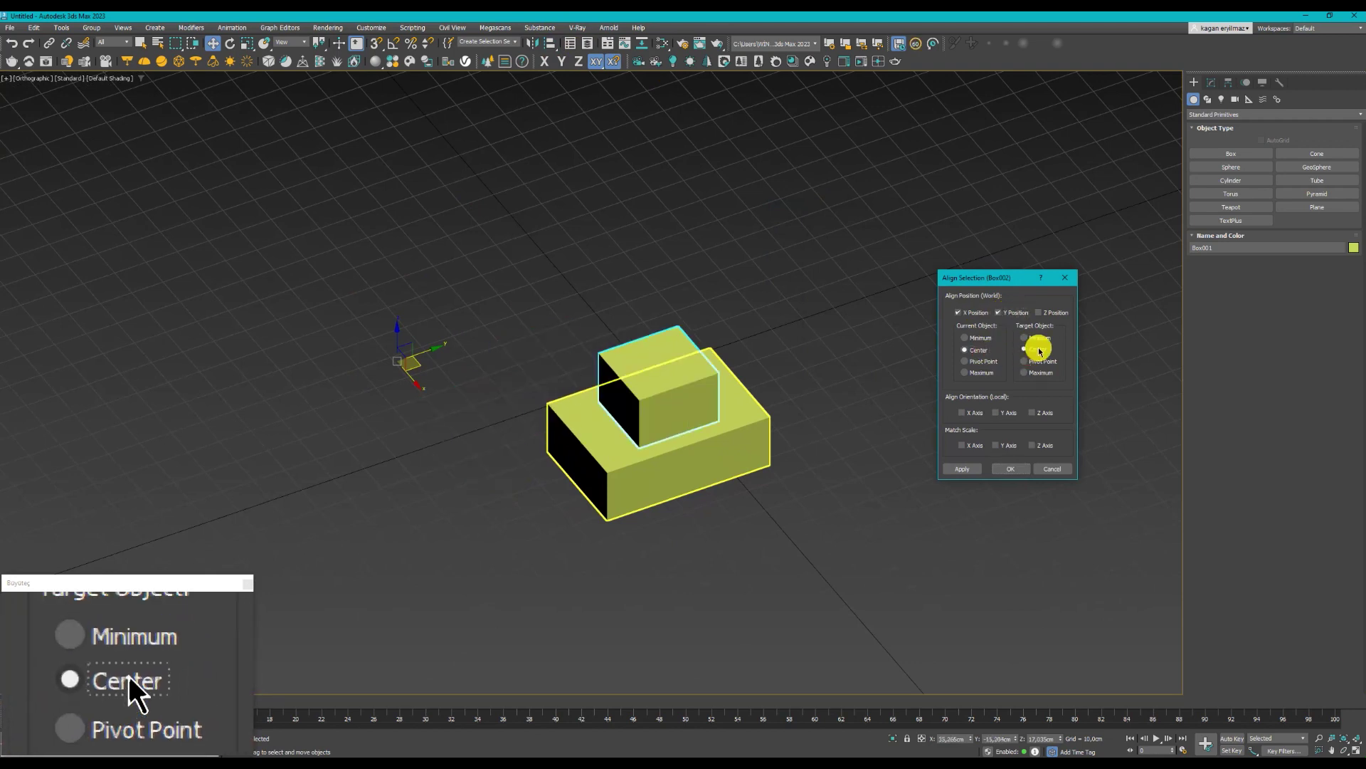
click(1025, 469)
mouse_move(723, 473)
alt+middle_down()
mouse_move(872, 458)
mouse_move(689, 424)
mouse_move(766, 453)
mouse_move(711, 451)
alt+middle_up()
drag(649, 356, 655, 157)
Step: Align the small box's minimum Z to the large box's maximum Z so it rests on top
mouse_move(655, 157)
alt+middle_down()
mouse_move(698, 285)
mouse_move(695, 381)
alt+middle_up()
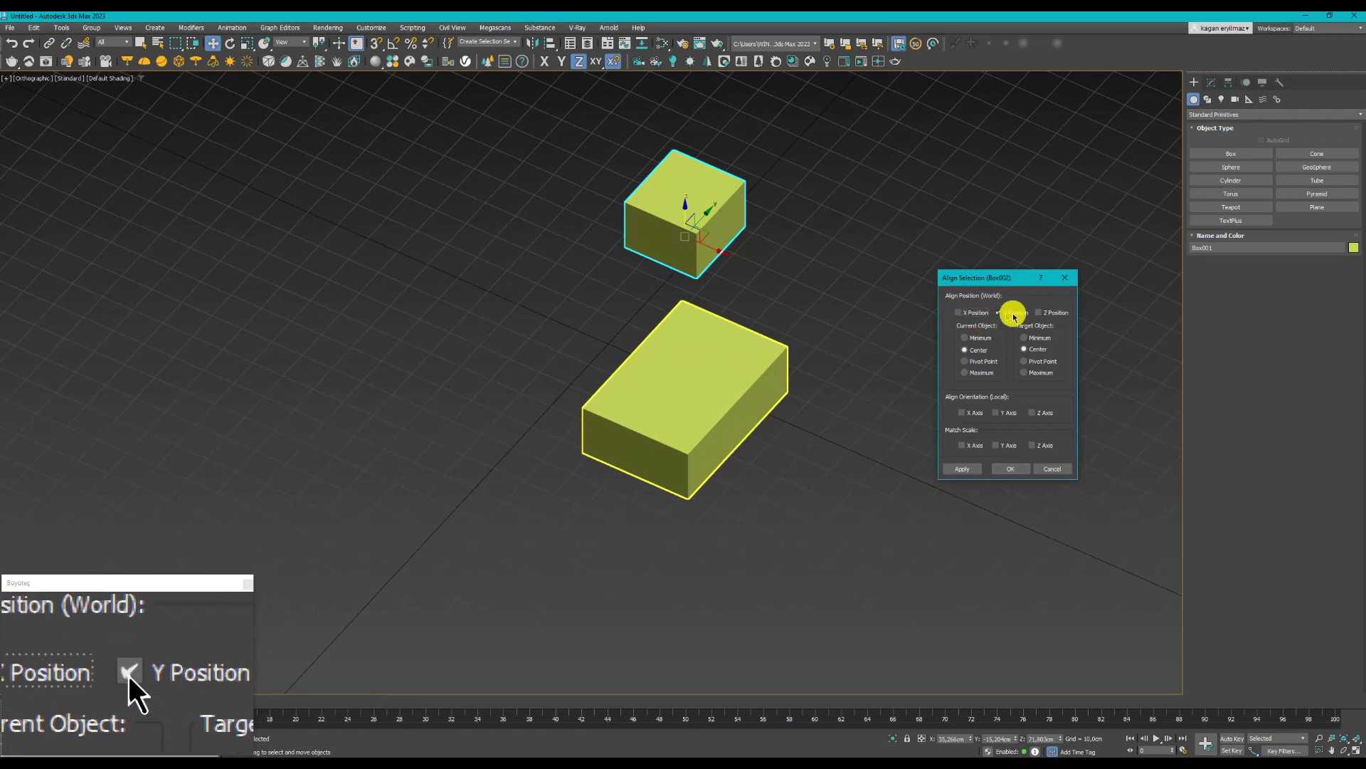
click(1055, 314)
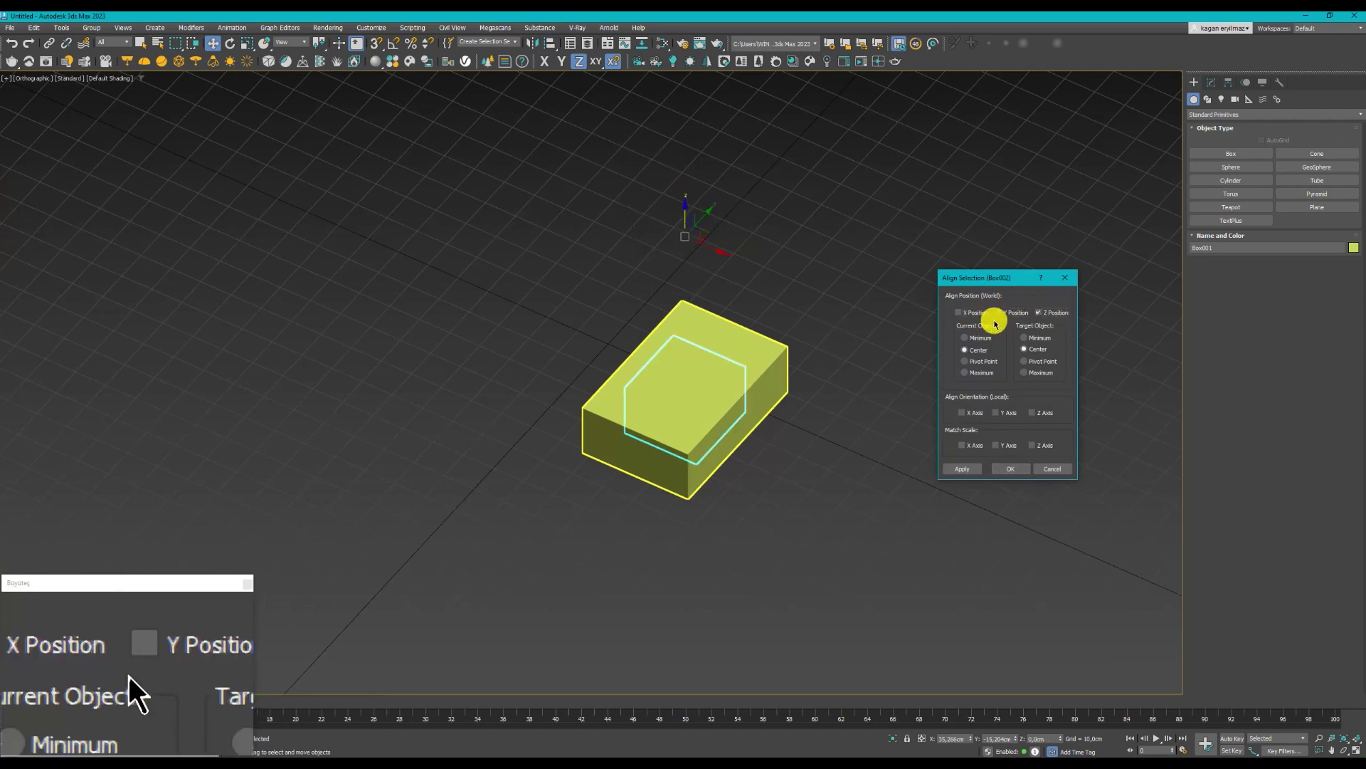
click(968, 339)
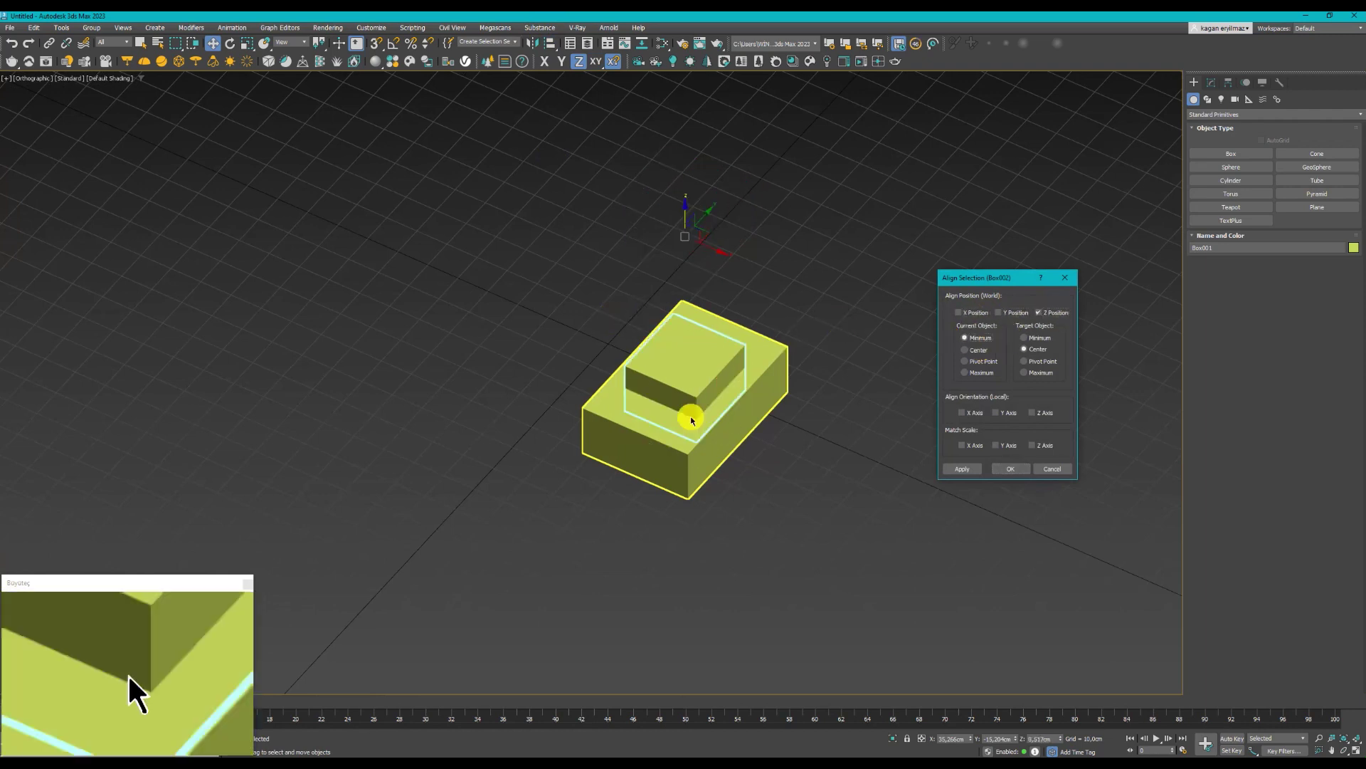
click(1025, 373)
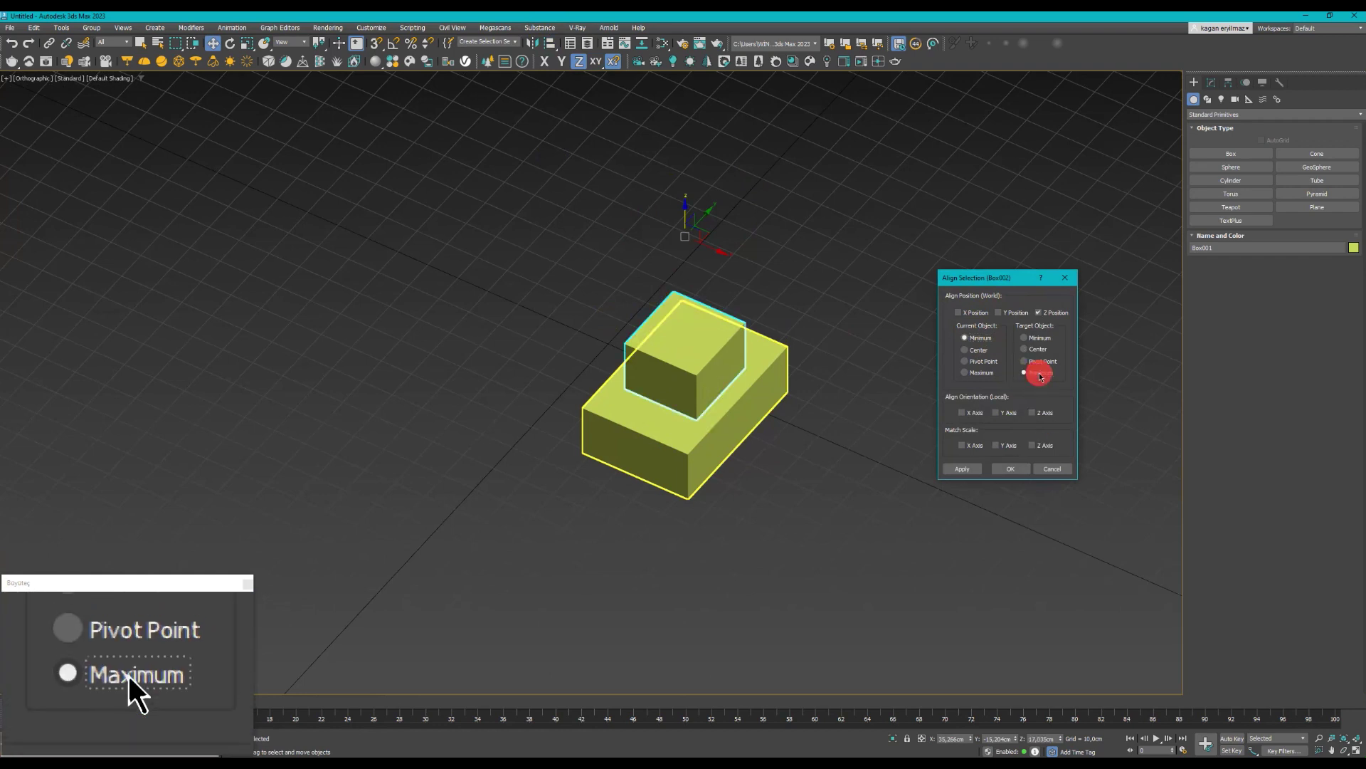
click(1004, 469)
mouse_move(814, 333)
alt+middle_down()
mouse_move(708, 373)
mouse_move(803, 397)
mouse_move(792, 402)
alt+middle_up()
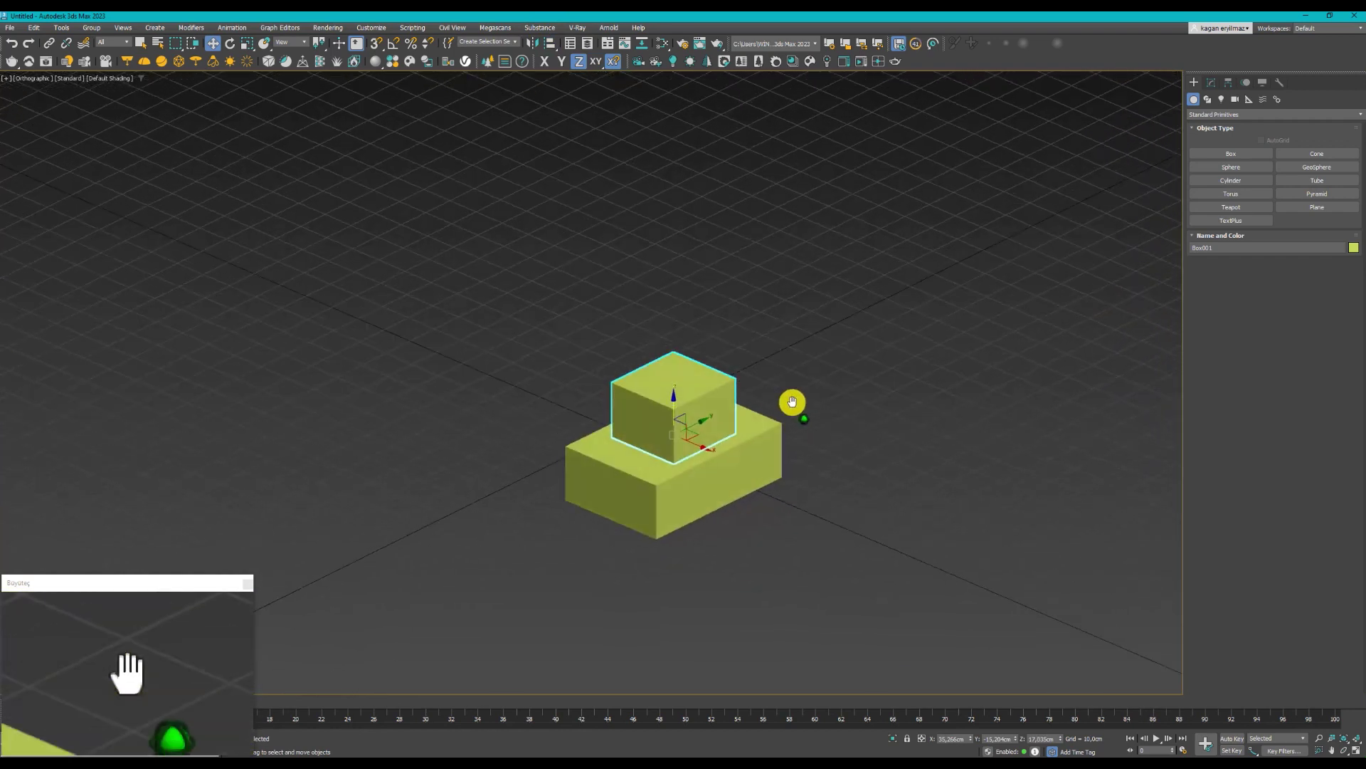
Step: In Perspective view, draw eight spheres of various sizes scattered around the boxes
key(p)
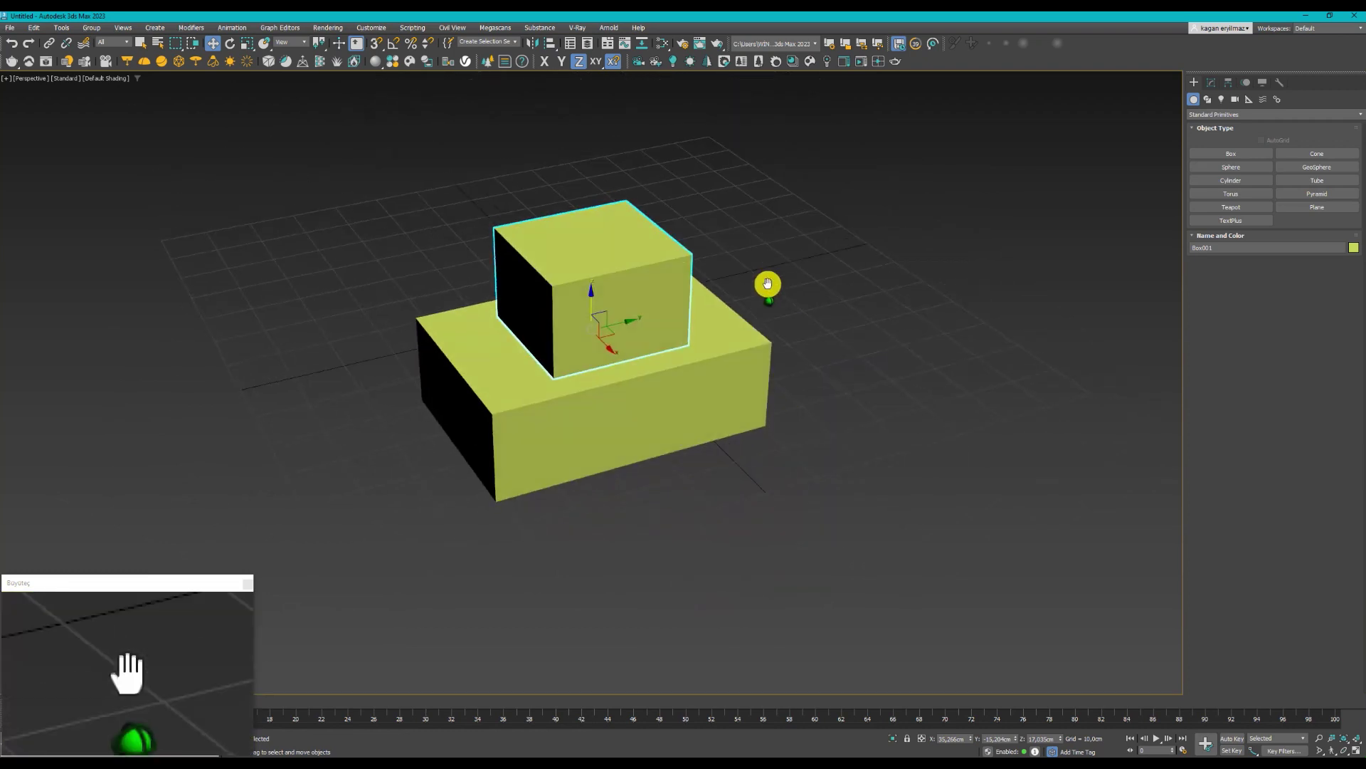
scroll(791, 315, down, 4)
click(1247, 168)
drag(839, 287, 860, 287)
drag(557, 237, 589, 236)
drag(430, 293, 496, 293)
drag(356, 378, 474, 378)
drag(376, 478, 407, 478)
drag(1103, 370, 1153, 370)
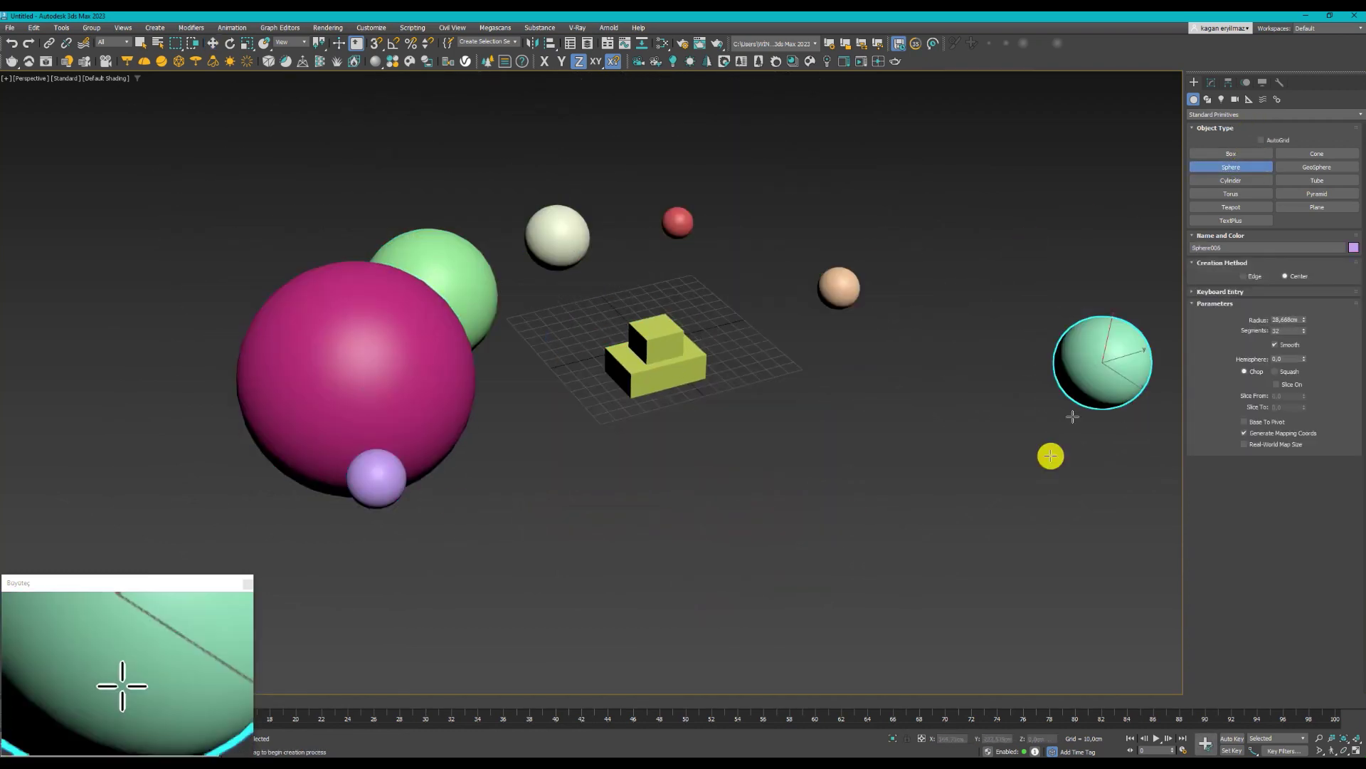
drag(1042, 486, 1091, 486)
drag(803, 534, 818, 534)
scroll(704, 441, down, 3)
right_click(1017, 200)
Step: Select all objects and frame the spheres and boxes in the view
drag(348, 653, 348, 653)
scroll(635, 436, up, 5)
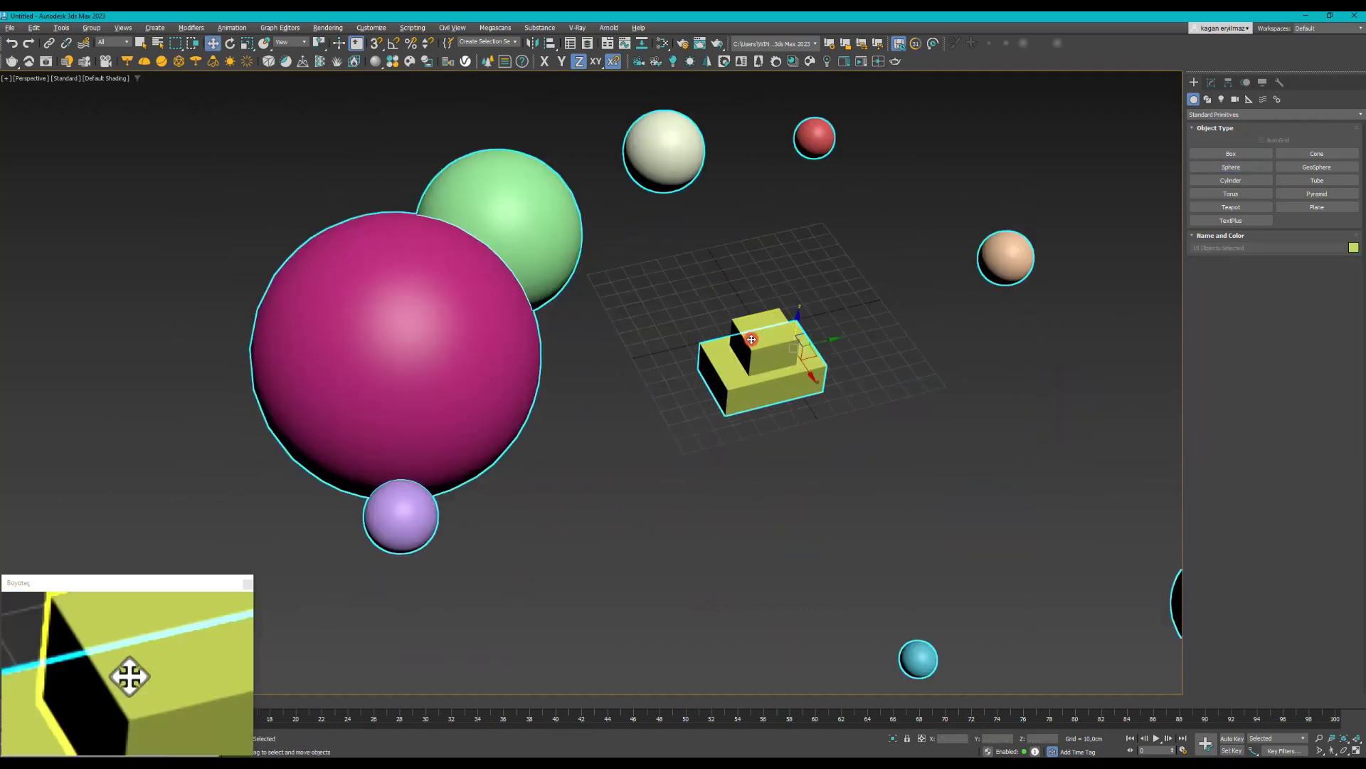
scroll(809, 362, up, 5)
scroll(784, 334, down, 10)
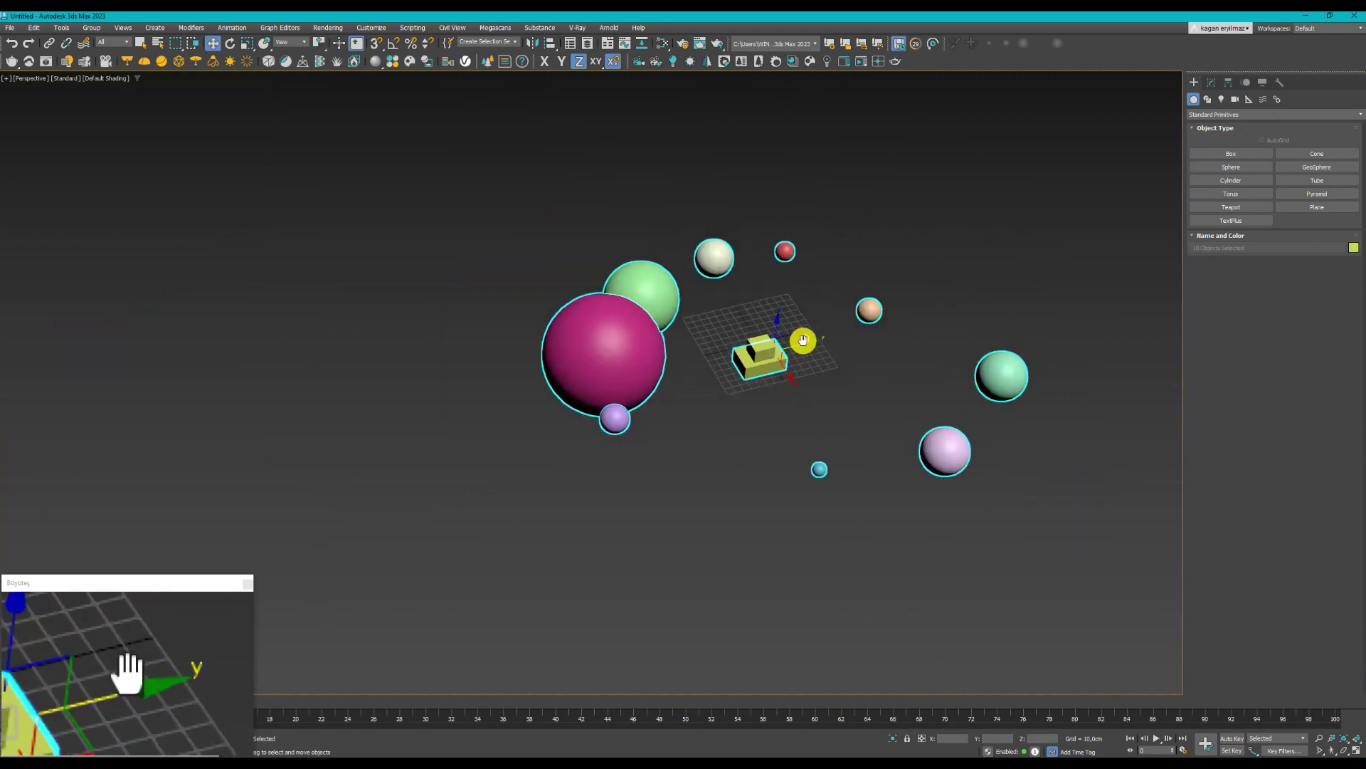
middle_drag(802, 342, 731, 323)
scroll(519, 296, up, 2)
middle_drag(1013, 424, 738, 358)
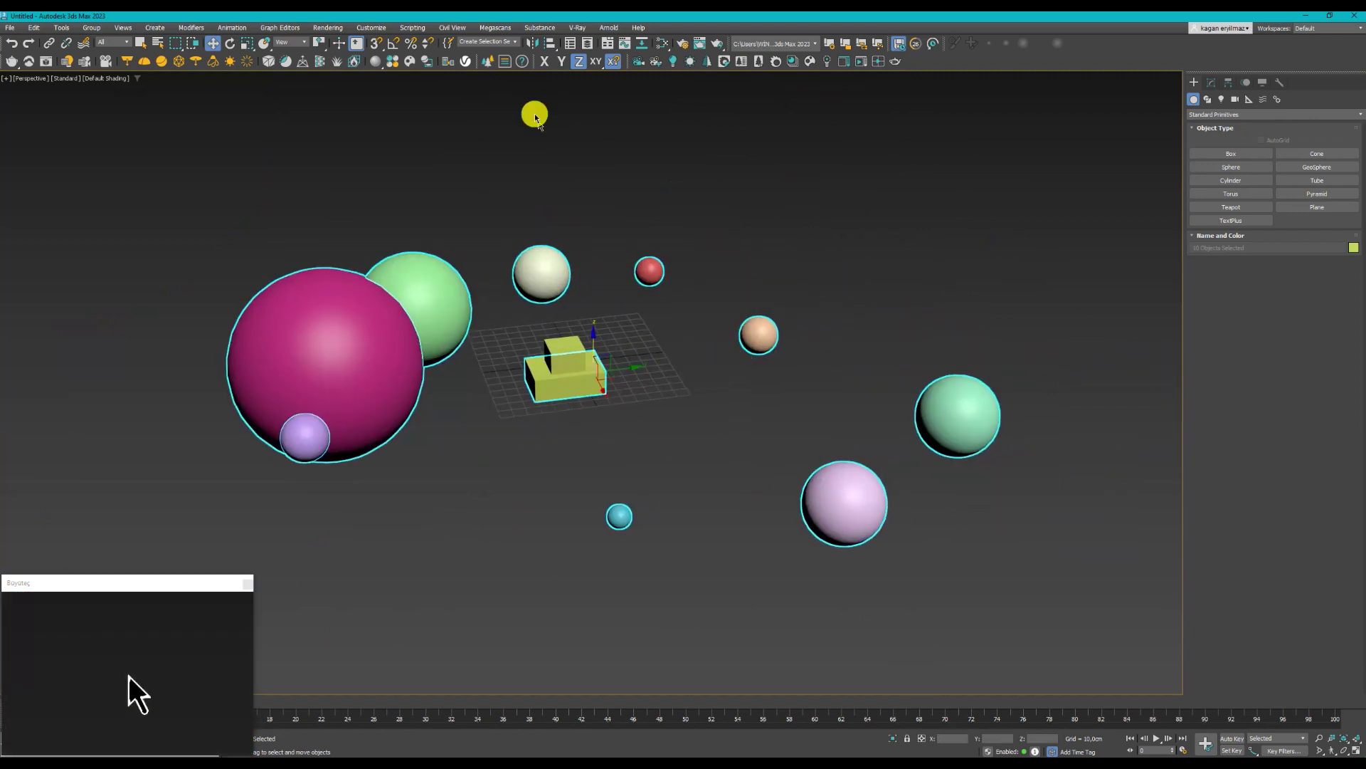
Step: Align the spheres to the yellow box on X, Y and Z Position, Center to Center
click(550, 45)
scroll(523, 279, up, 3)
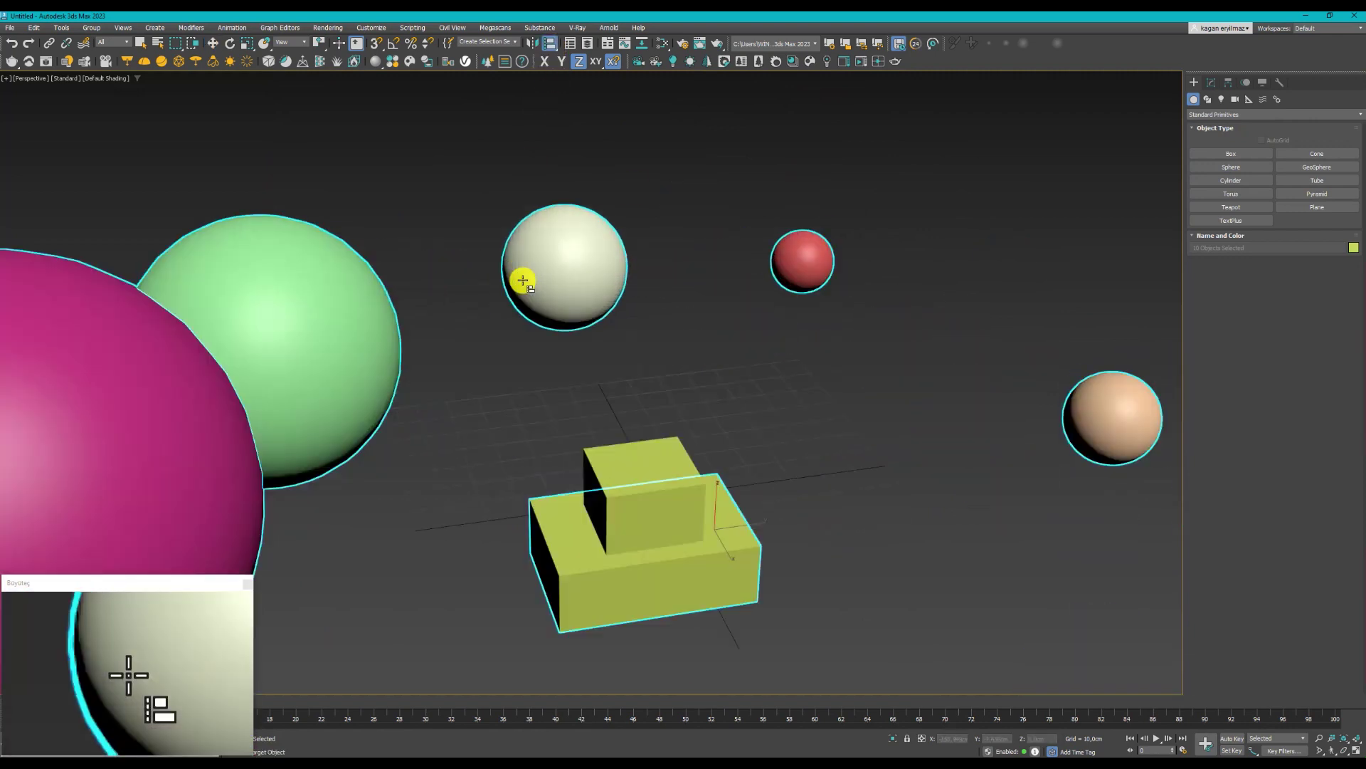
click(657, 459)
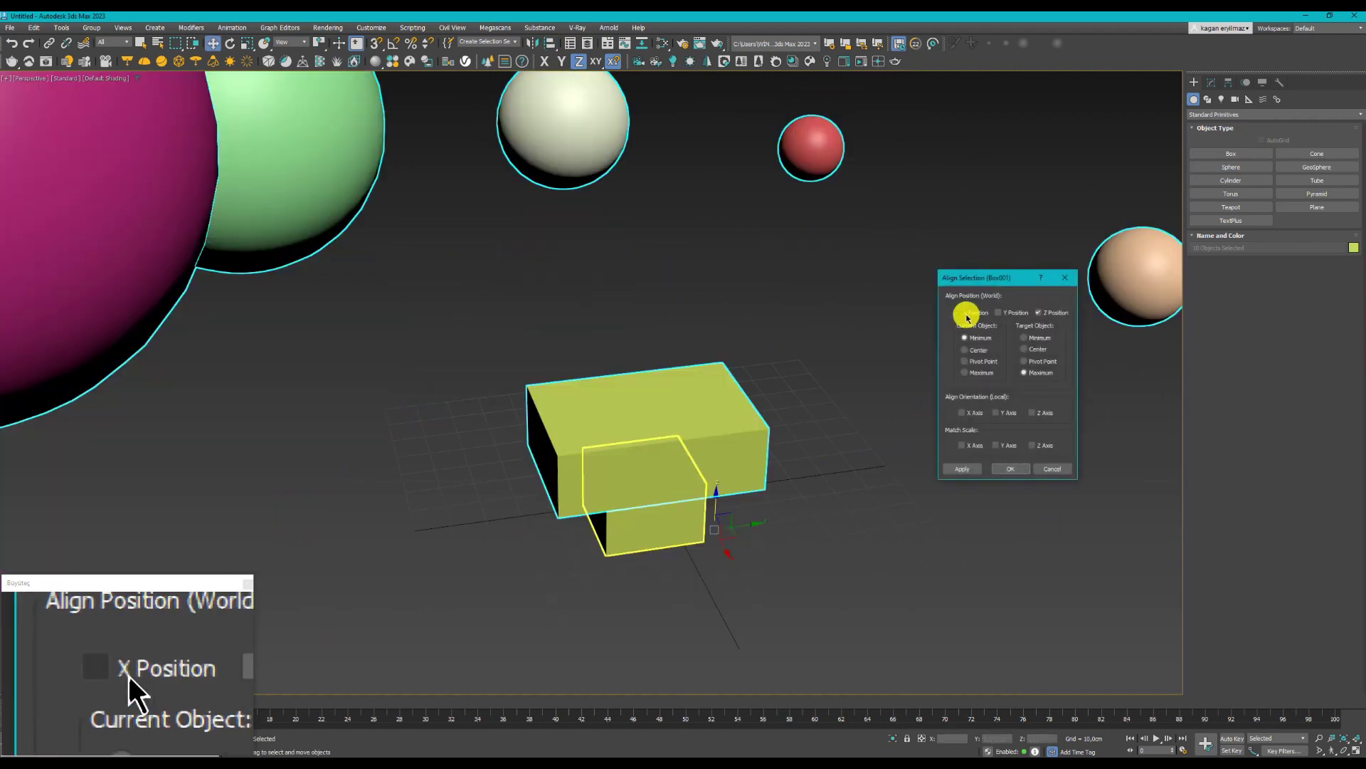
click(978, 349)
click(1037, 348)
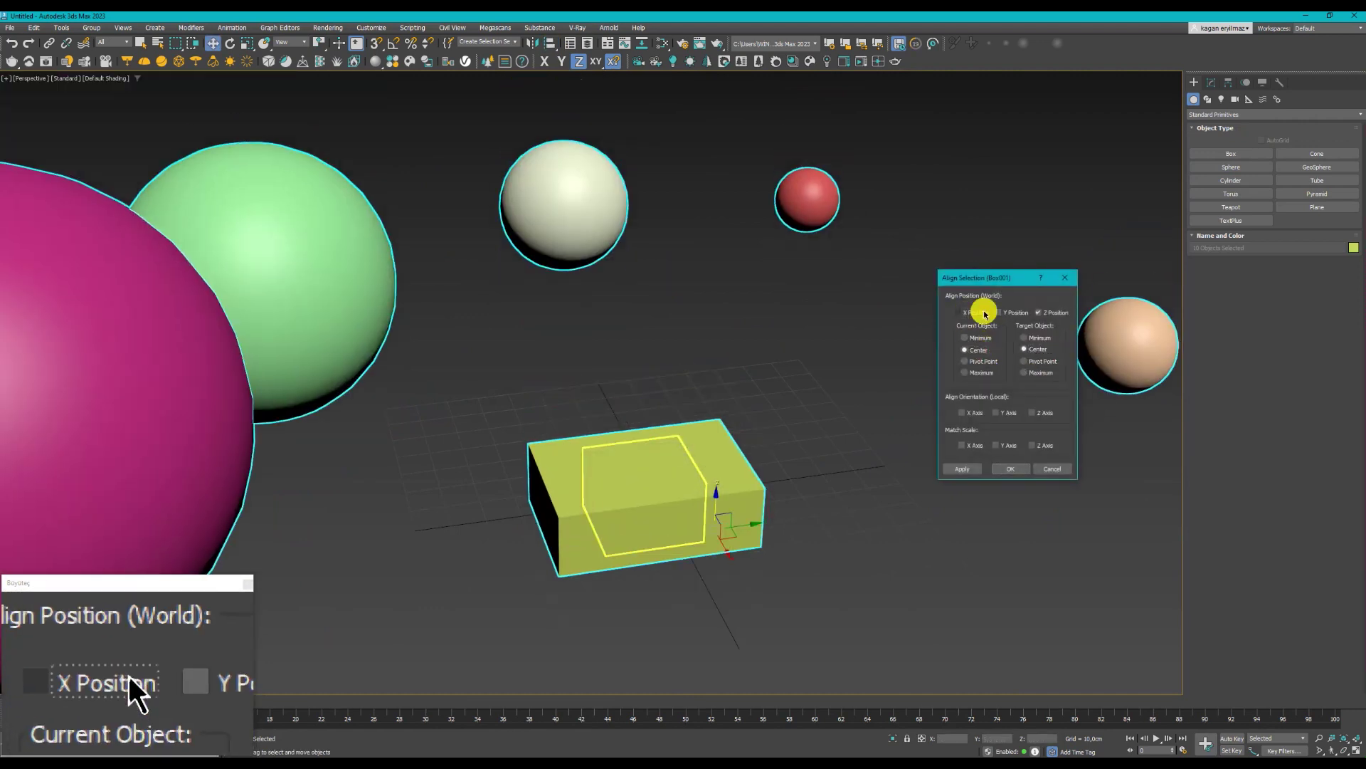
click(985, 313)
click(1014, 313)
click(1010, 469)
Step: Inspect the nested spheres in wireframe, then return to shaded display
key(F3)
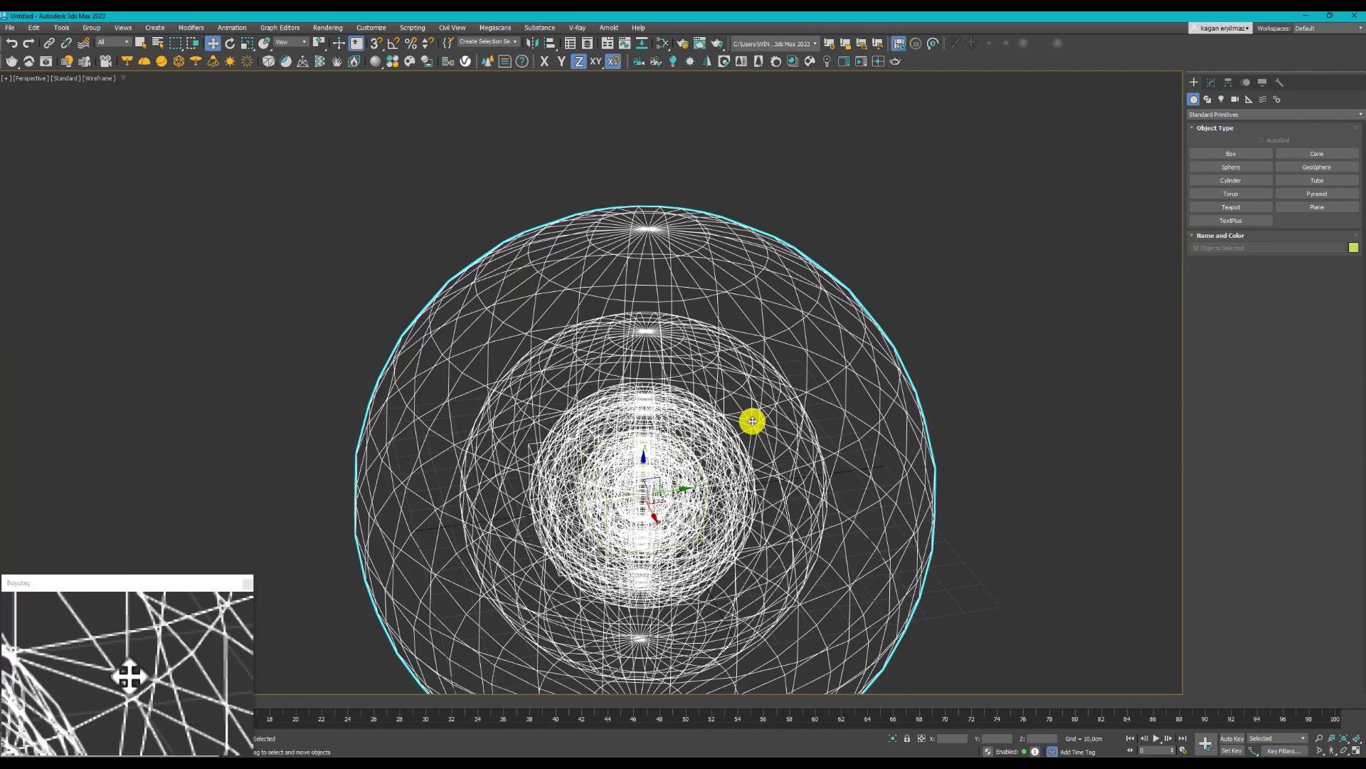
scroll(776, 409, down, 5)
scroll(804, 406, up, 4)
scroll(757, 451, up, 3)
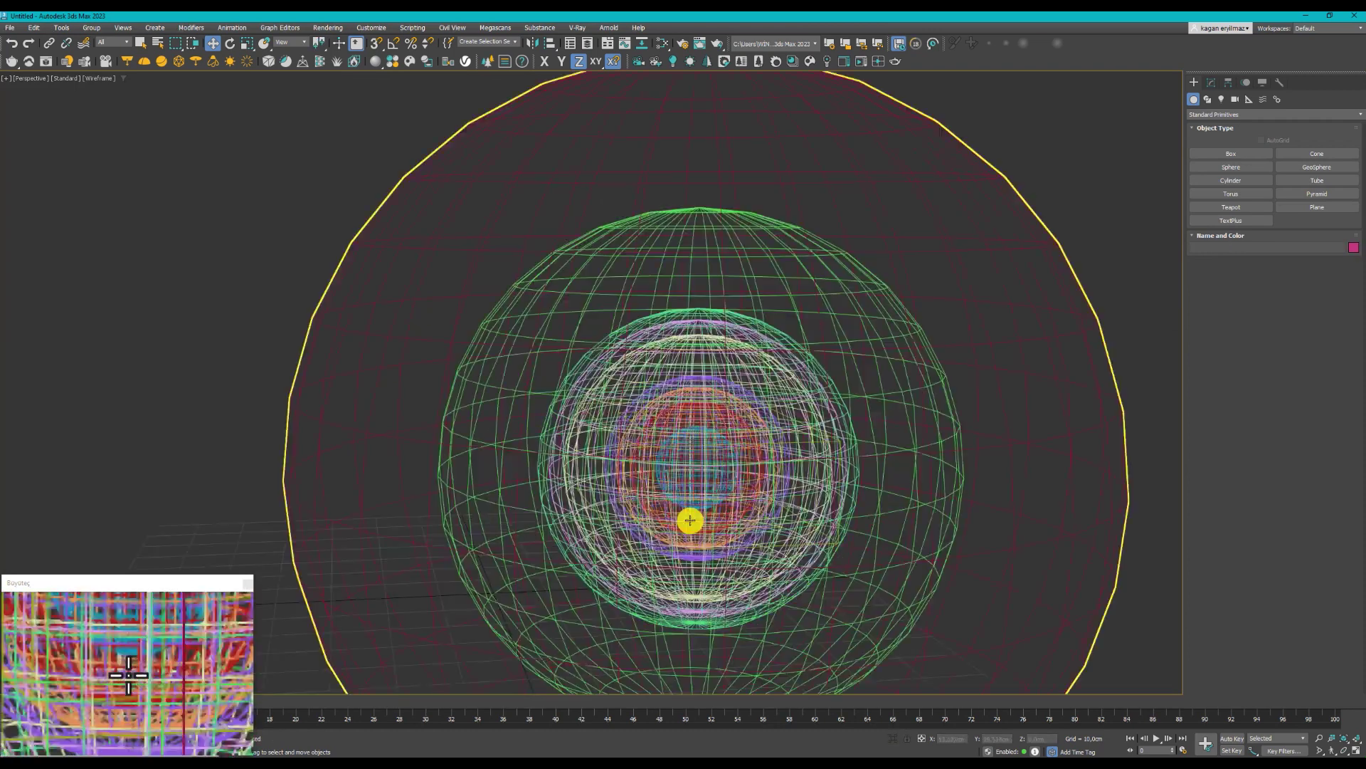
scroll(690, 518, up, 4)
key(F3)
scroll(788, 441, down, 5)
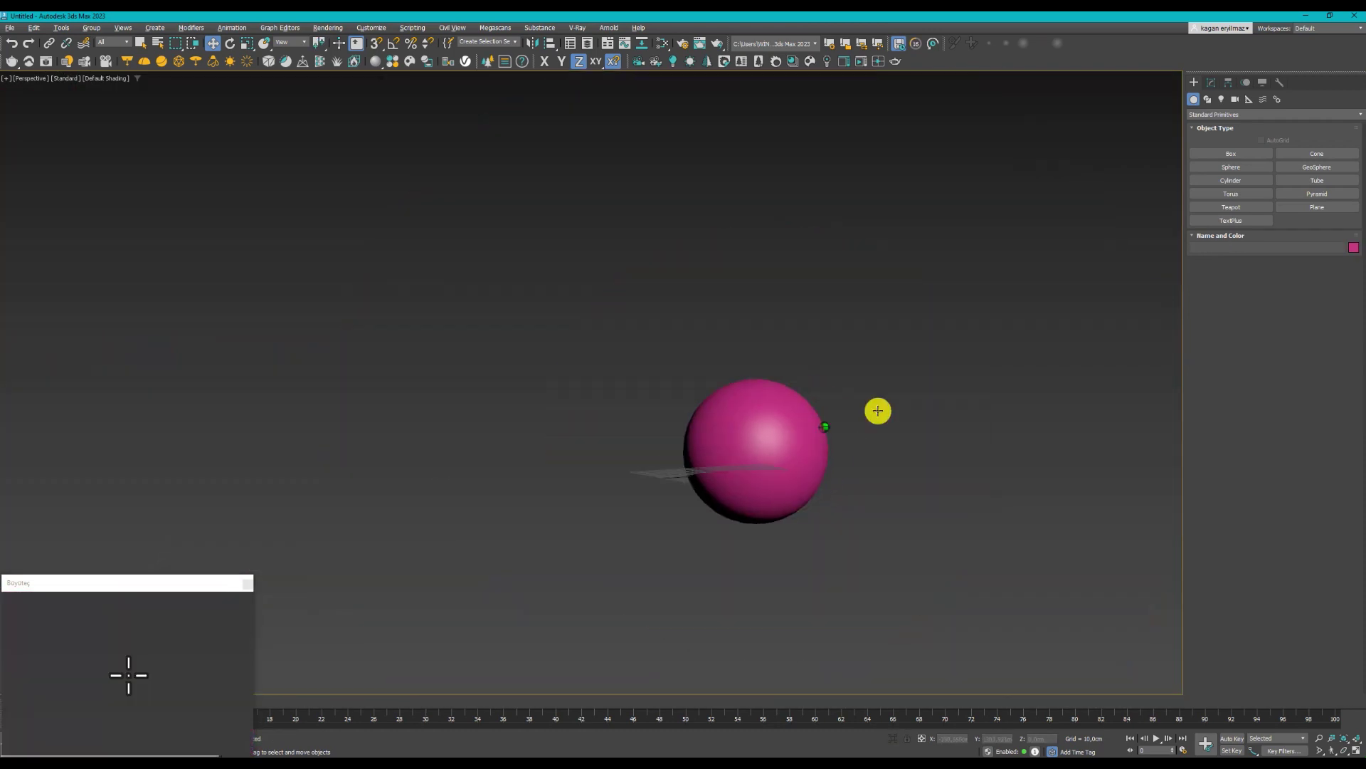
Step: Raise the pink sphere, two more spheres and the small cube along Z into a vertical column
click(762, 405)
drag(763, 405, 772, 234)
mouse_move(757, 417)
mouse_down()
mouse_move(769, 321)
mouse_move(761, 375)
mouse_up()
drag(754, 434, 756, 345)
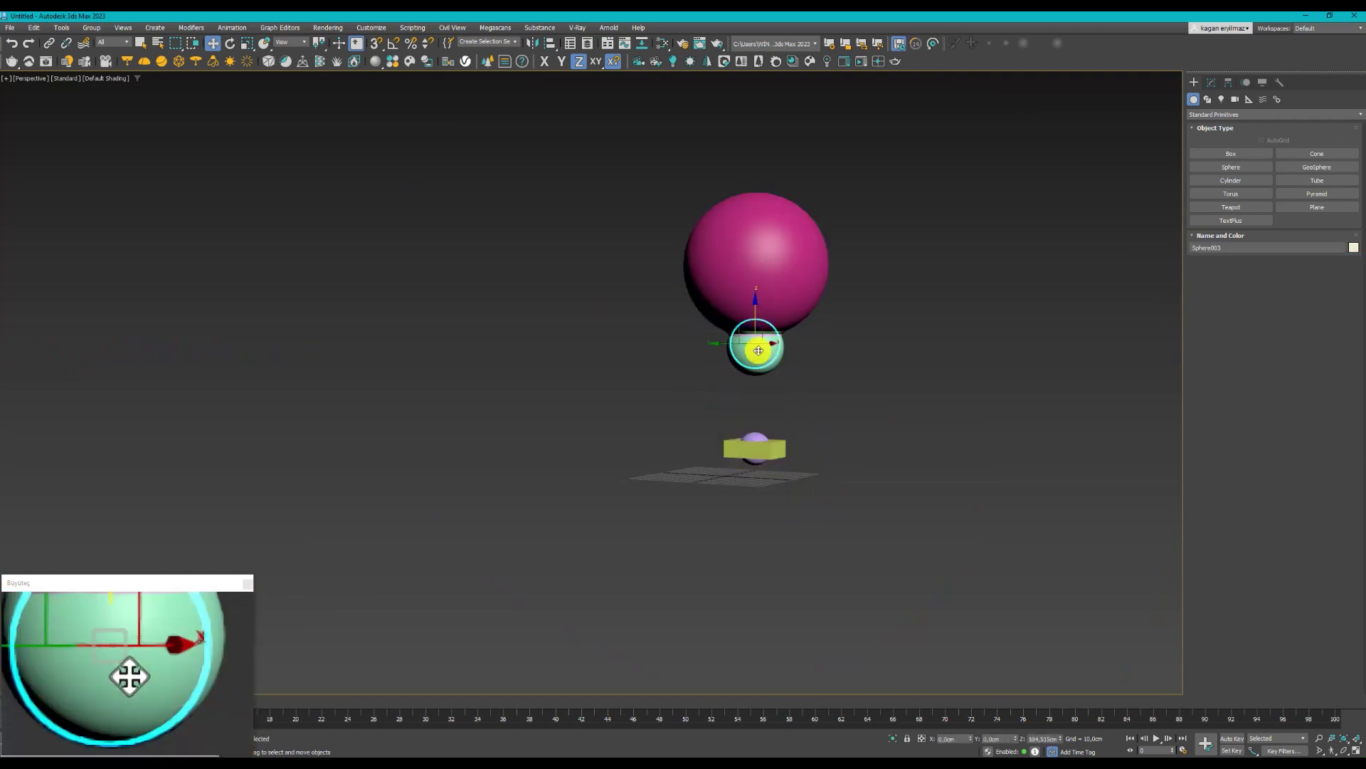
scroll(764, 476, up, 3)
scroll(753, 455, down, 5)
click(753, 391)
mouse_move(753, 403)
alt+middle_down()
mouse_move(797, 421)
mouse_move(709, 381)
alt+middle_up()
scroll(797, 422, down, 3)
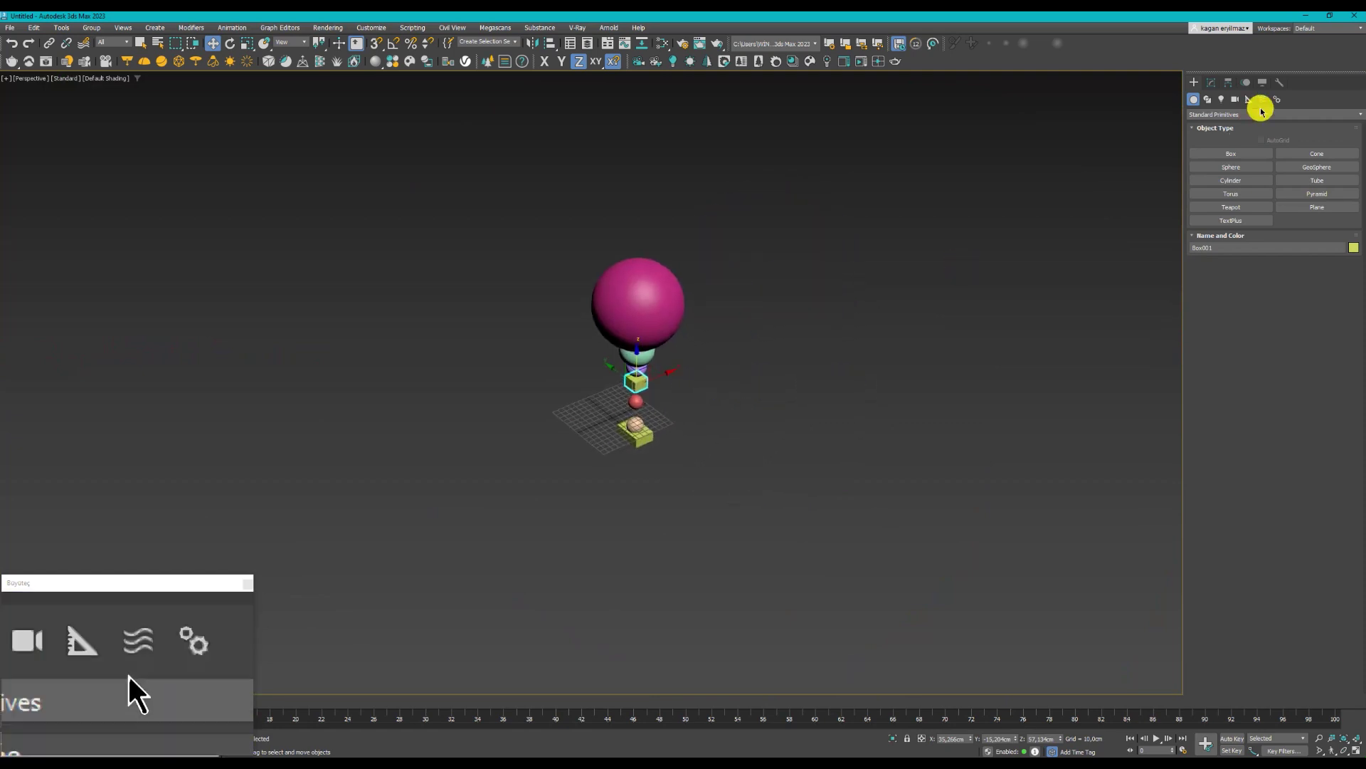
Step: Place a teapot and a flat box slab beside the sphere column, then select the teapot
click(911, 396)
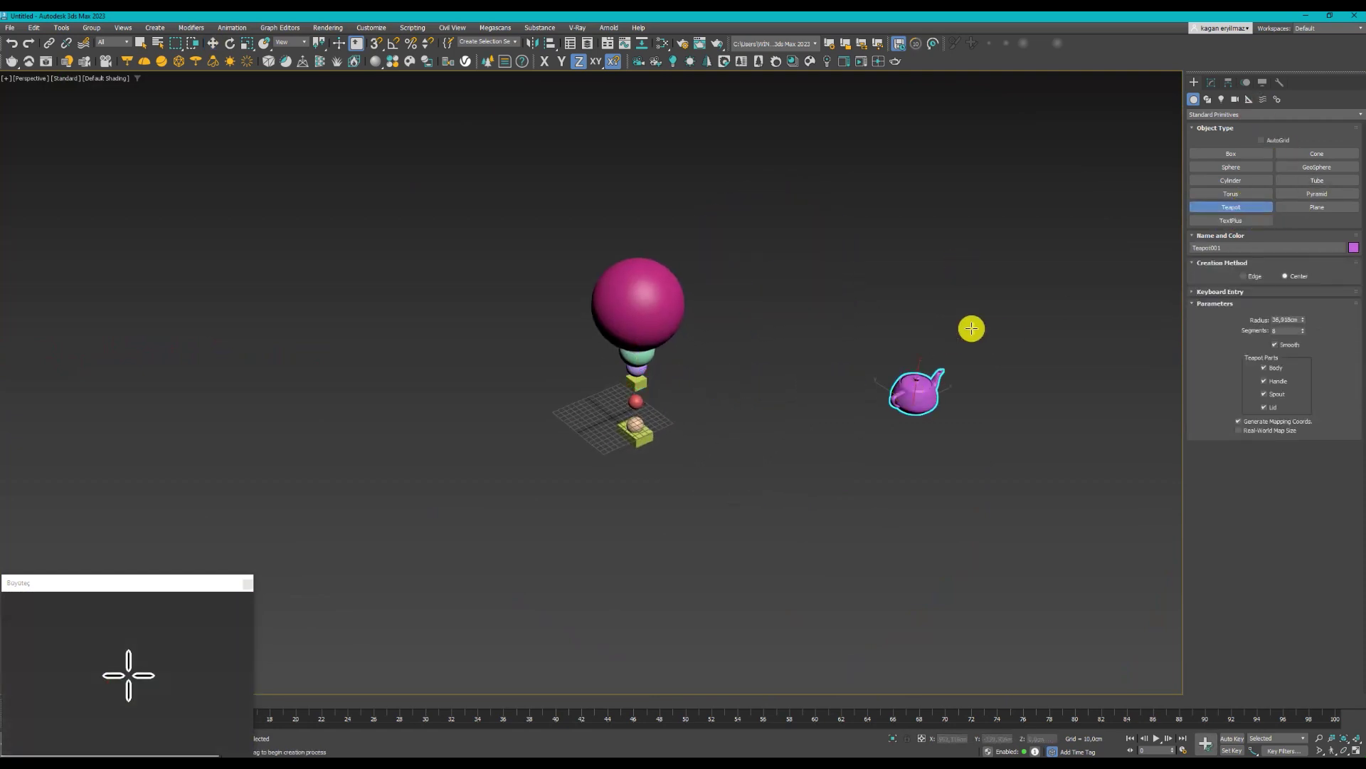
alt+middle_drag(972, 328, 1071, 247)
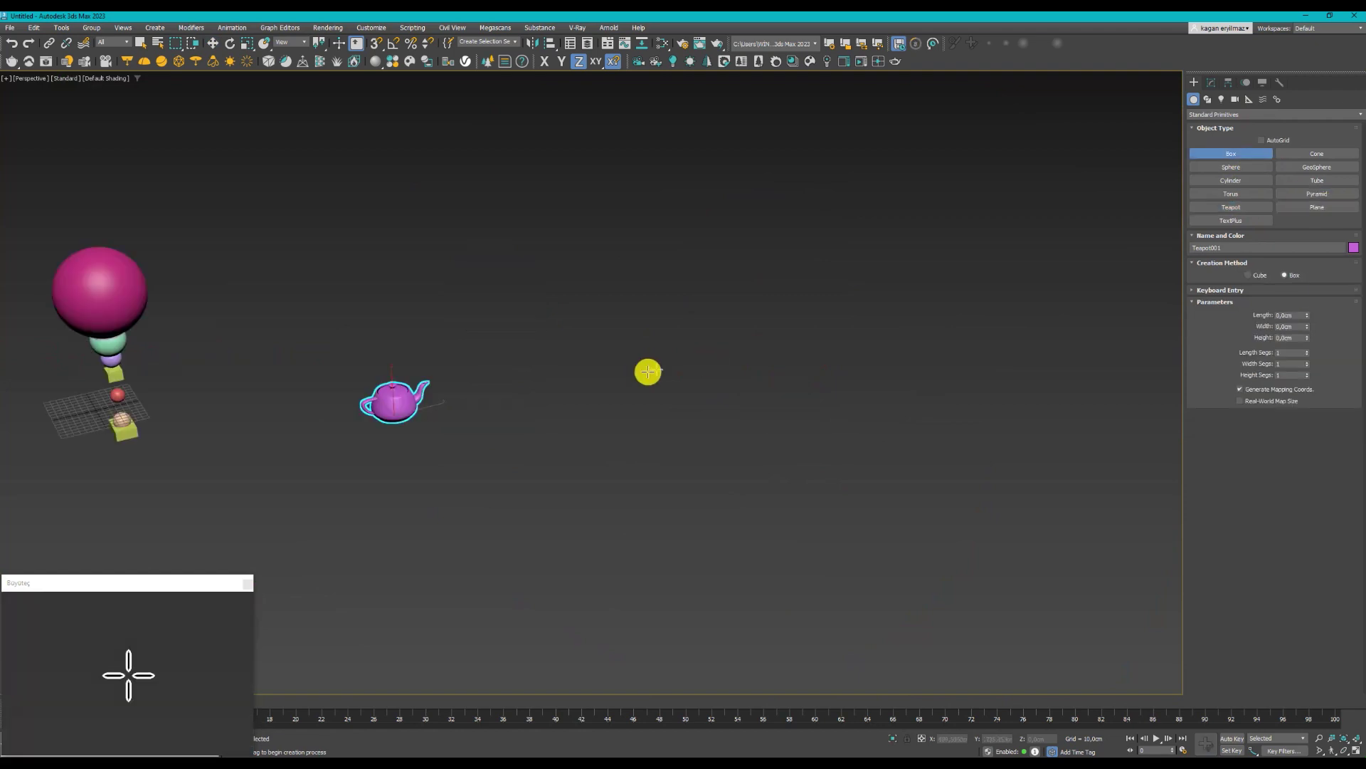
drag(766, 466, 818, 445)
click(818, 445)
key(w)
mouse_move(732, 427)
alt+middle_down()
mouse_move(773, 445)
mouse_move(767, 341)
mouse_move(817, 329)
mouse_move(606, 395)
alt+middle_up()
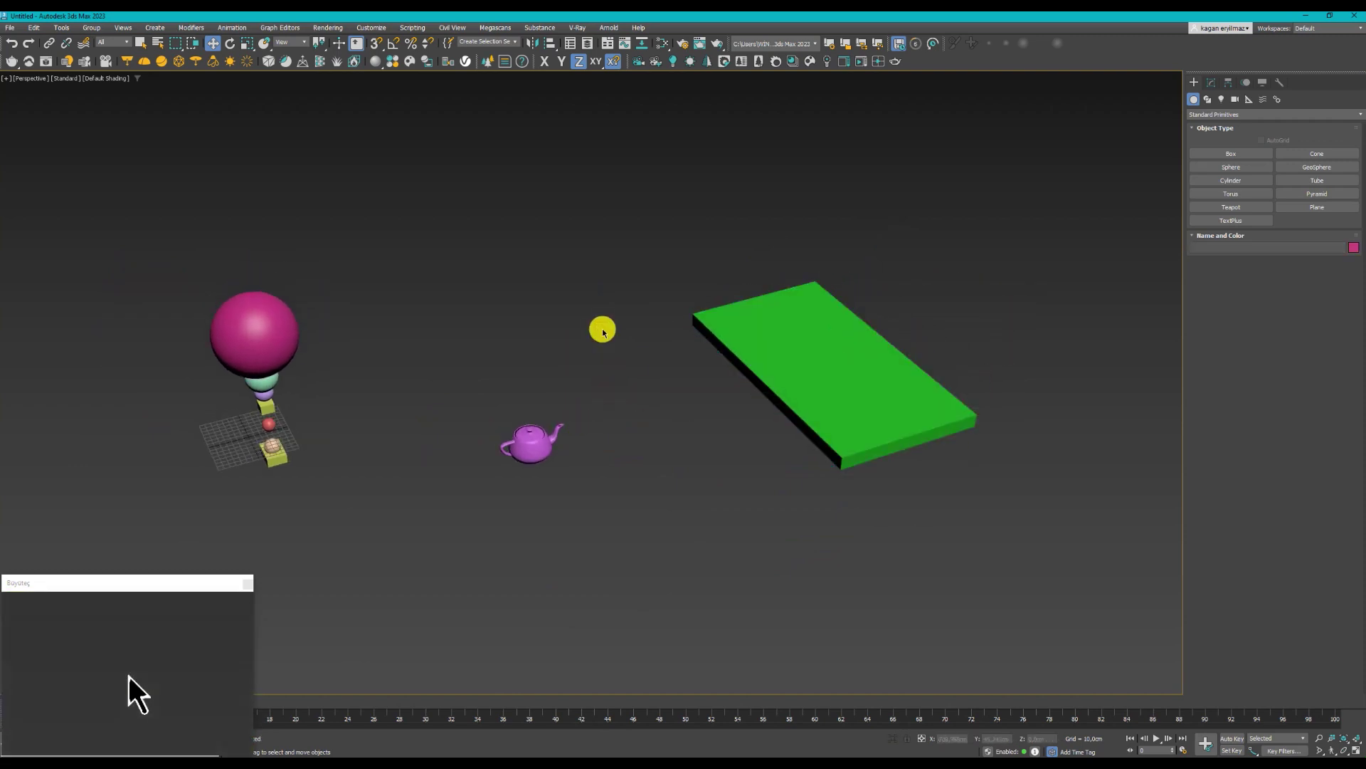
click(531, 443)
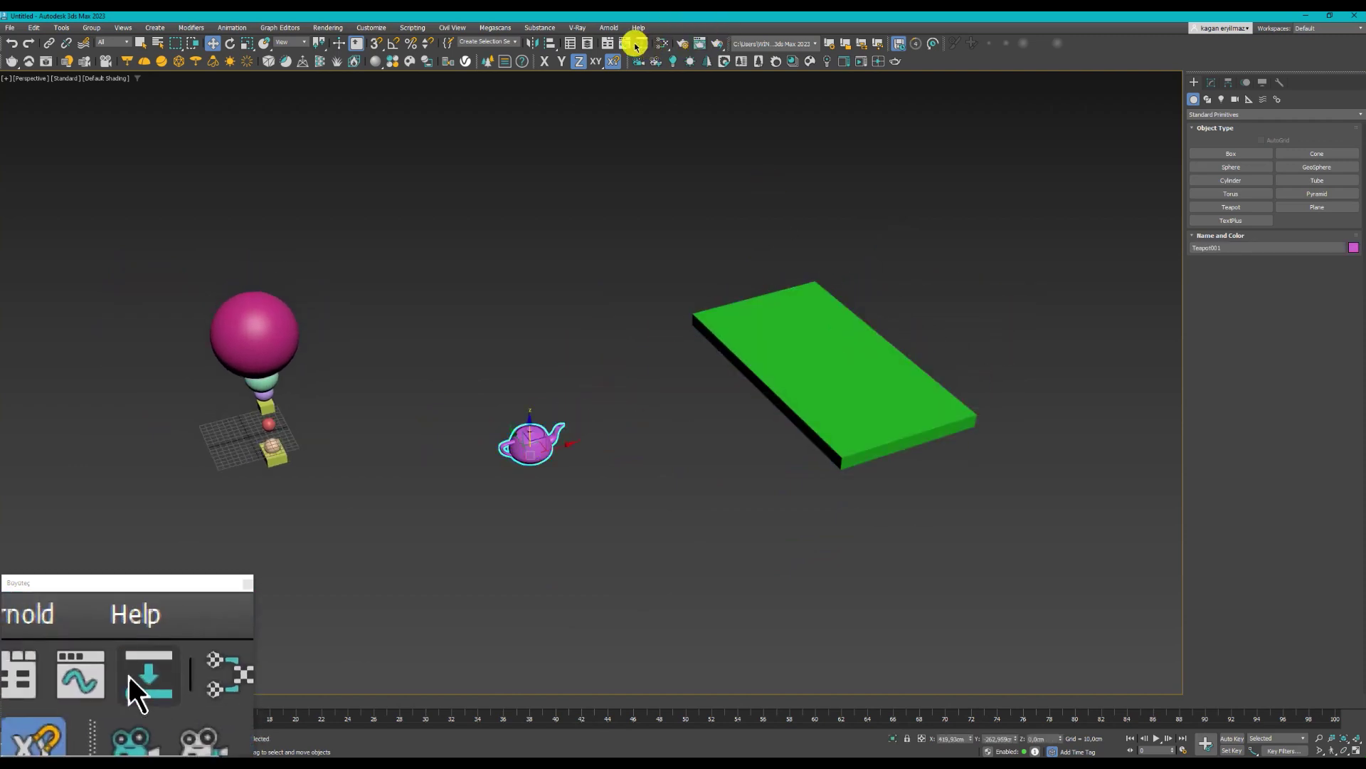
Step: Centre the teapot on the green slab in X and Y, Center to Center, and apply
click(550, 44)
click(846, 352)
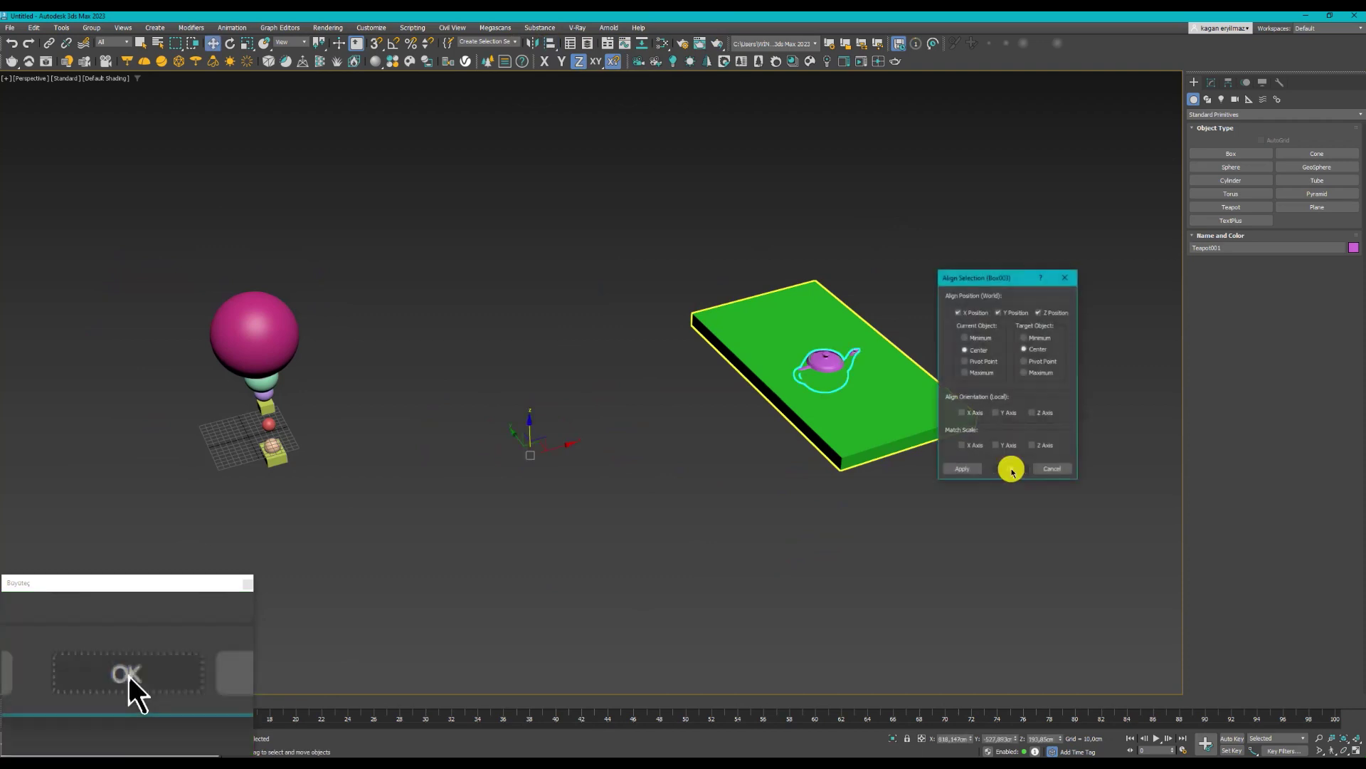
drag(970, 274, 1046, 274)
click(1130, 306)
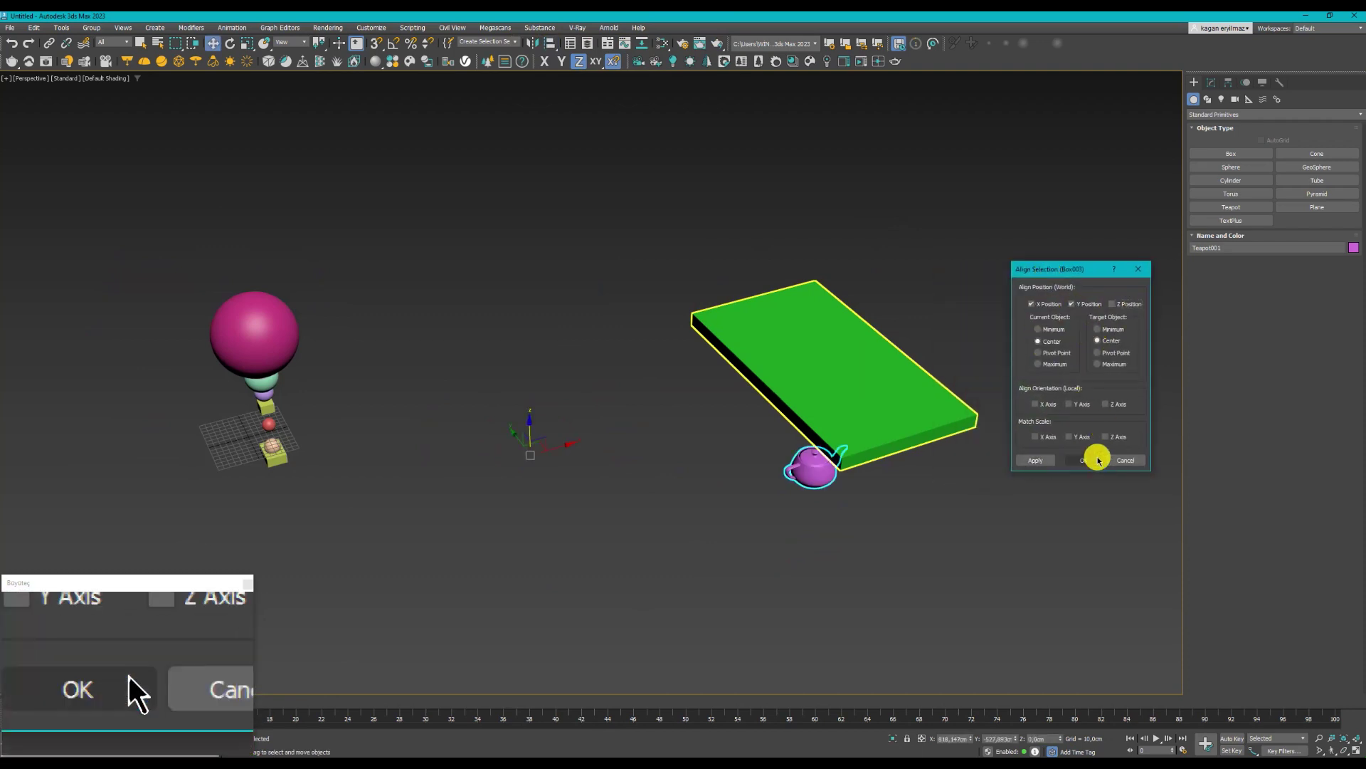
click(1039, 463)
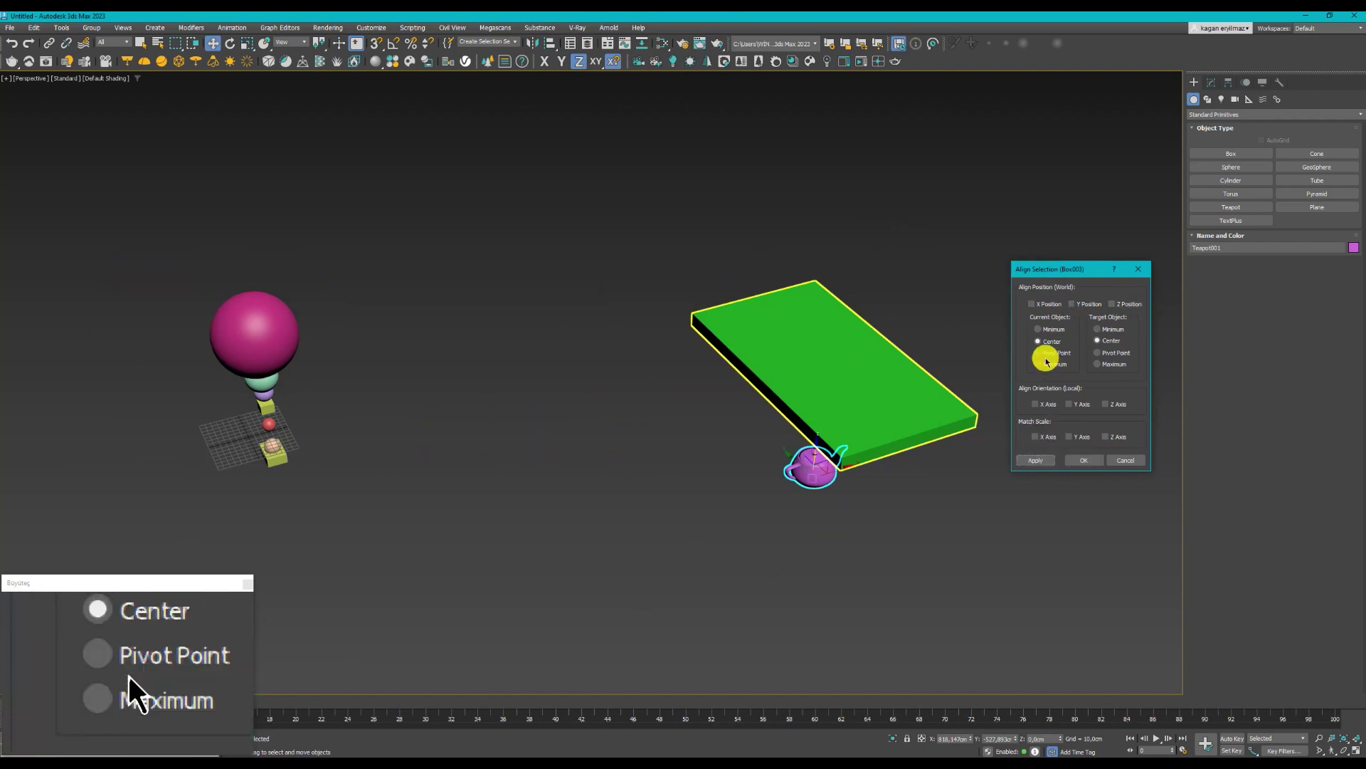
Step: Align the teapot's minimum Z to the slab's maximum Z so it sits on top
click(1118, 306)
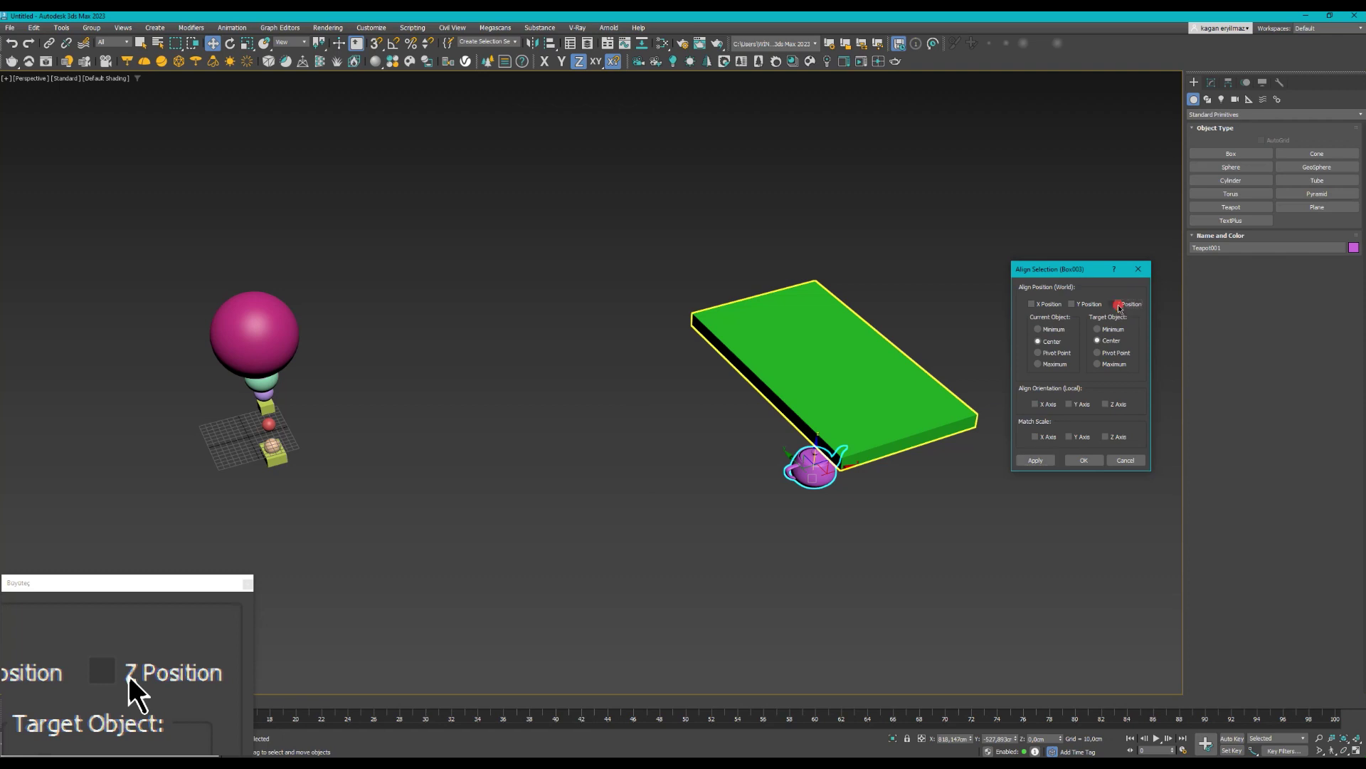
click(1039, 329)
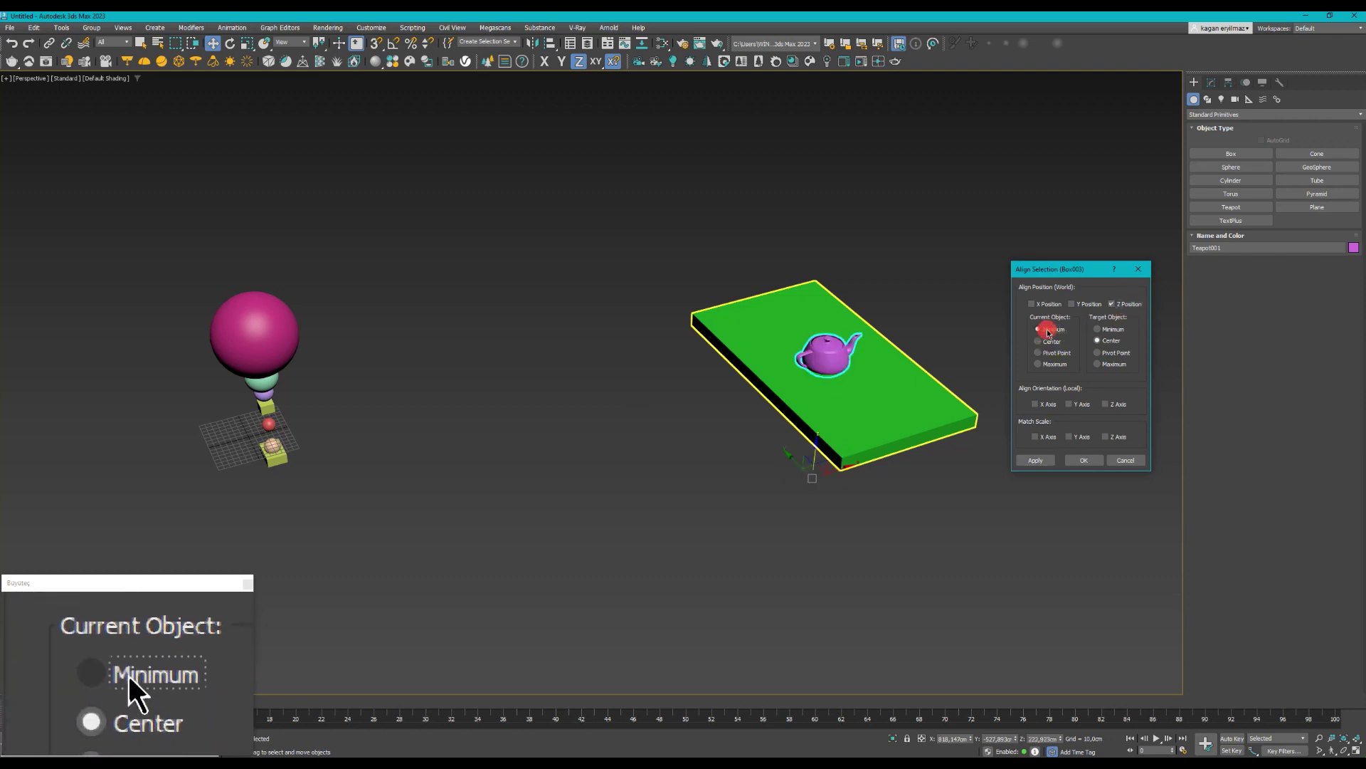
click(1121, 363)
click(1083, 460)
mouse_move(769, 387)
alt+middle_down()
mouse_move(846, 342)
mouse_move(732, 390)
mouse_move(738, 467)
mouse_move(747, 344)
mouse_move(790, 356)
mouse_move(740, 407)
mouse_move(769, 362)
mouse_move(796, 375)
alt+middle_up()
scroll(719, 421, up, 5)
scroll(762, 385, down, 5)
scroll(770, 383, down, 5)
scroll(784, 403, up, 2)
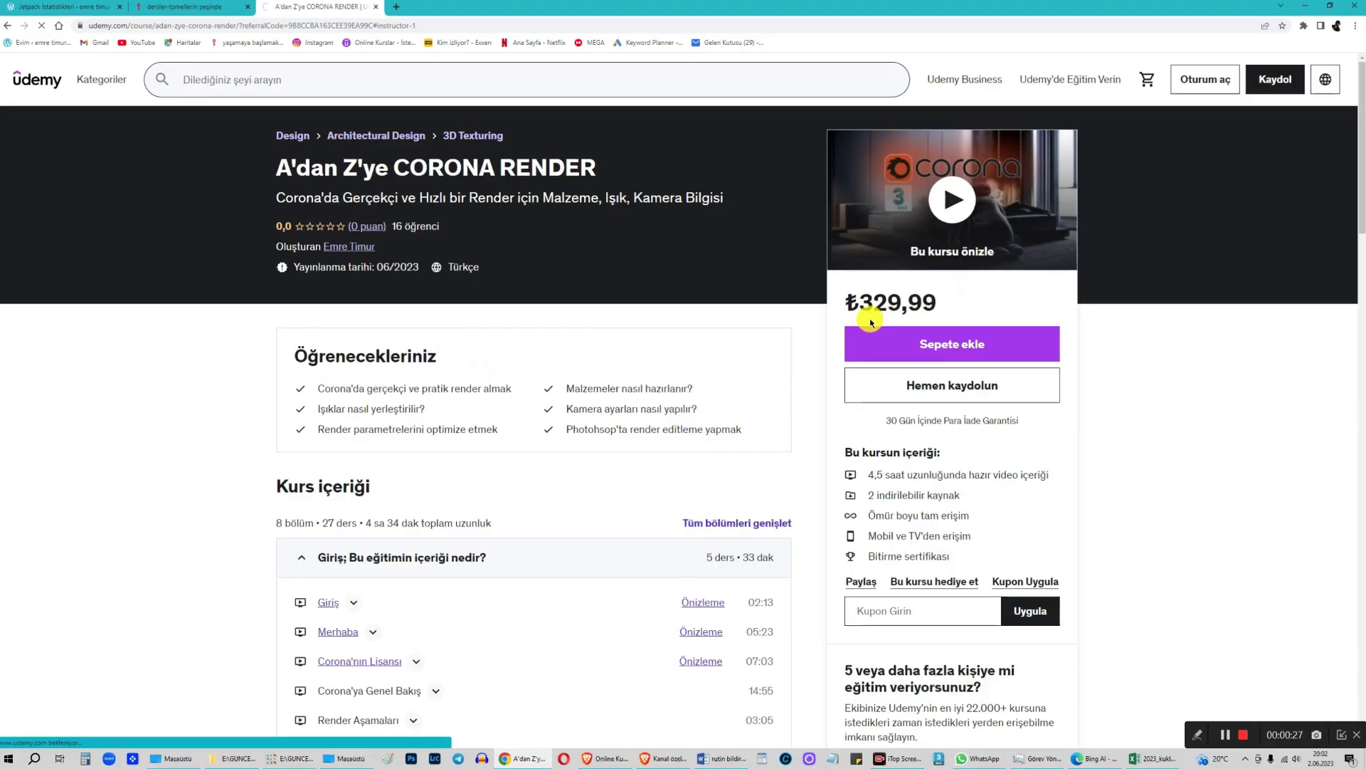
Step: Enter the course coupon code and apply it, dropping the price from ₺329,99 to ₺69,99
drag(837, 294, 919, 291)
mouse_move(549, 391)
mouse_down()
mouse_move(580, 441)
mouse_move(823, 604)
mouse_up()
click(859, 612)
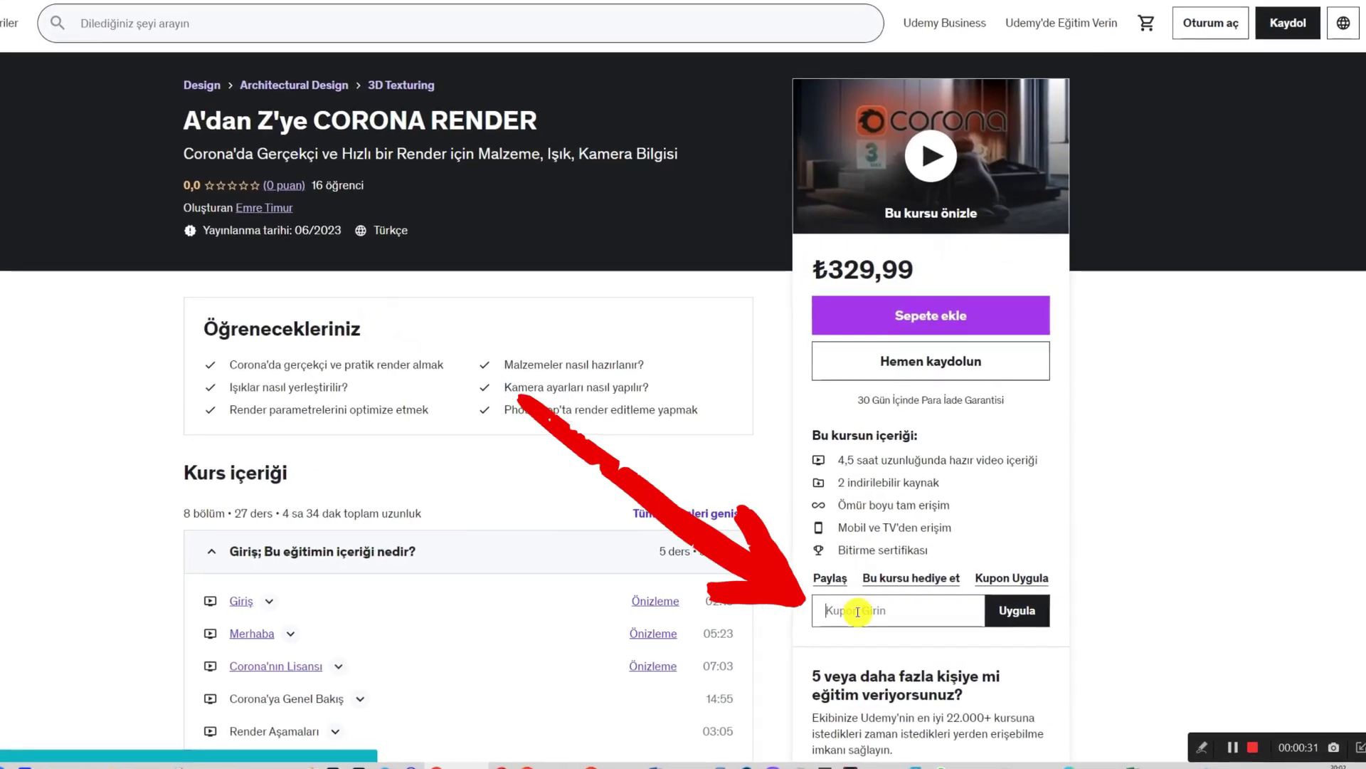
text(072023)
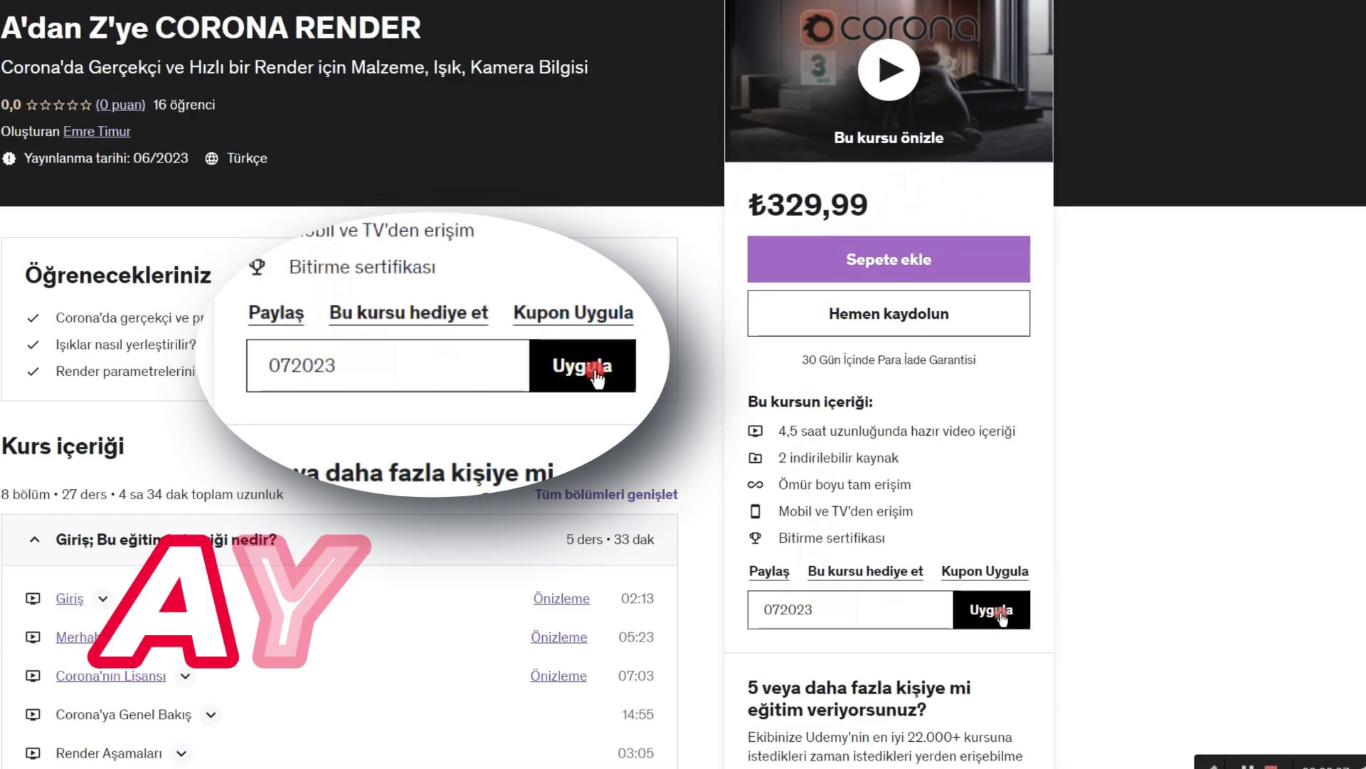
click(1004, 616)
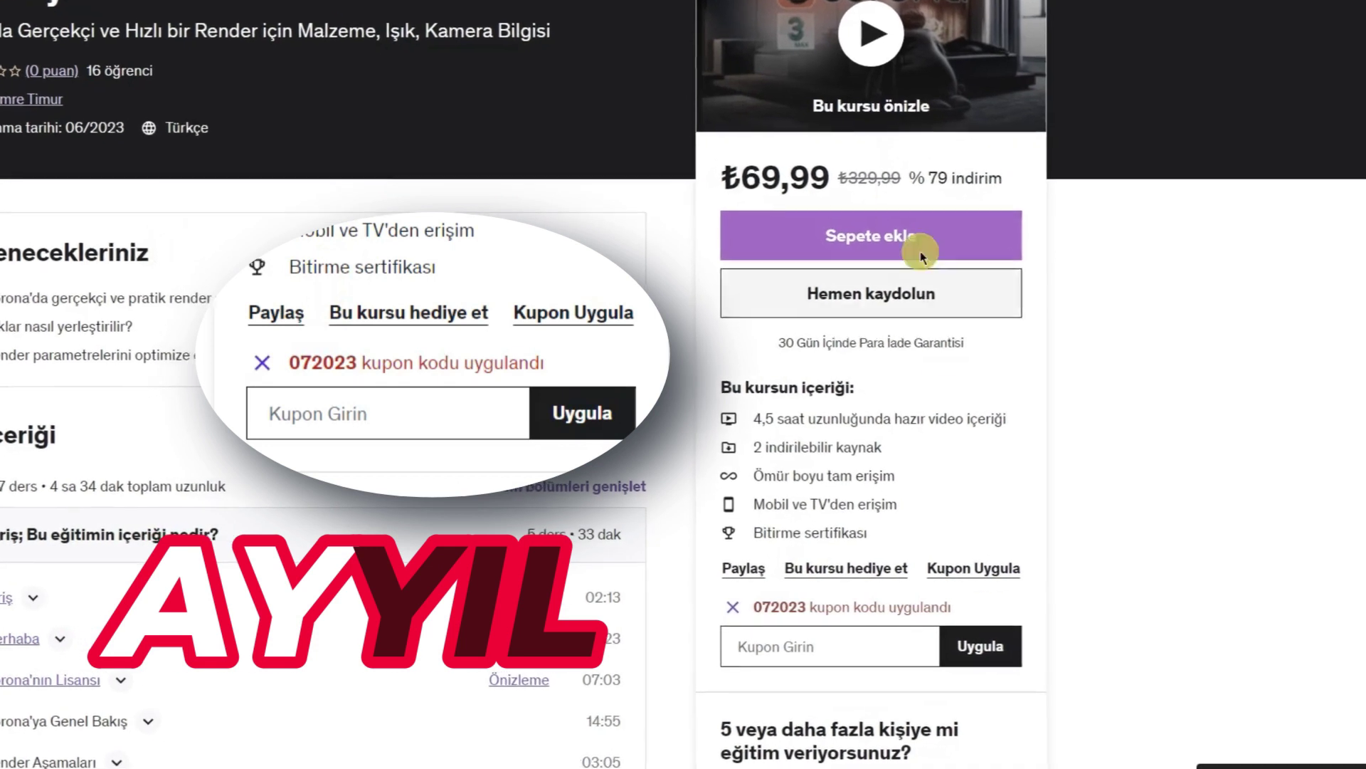
drag(815, 154, 712, 151)
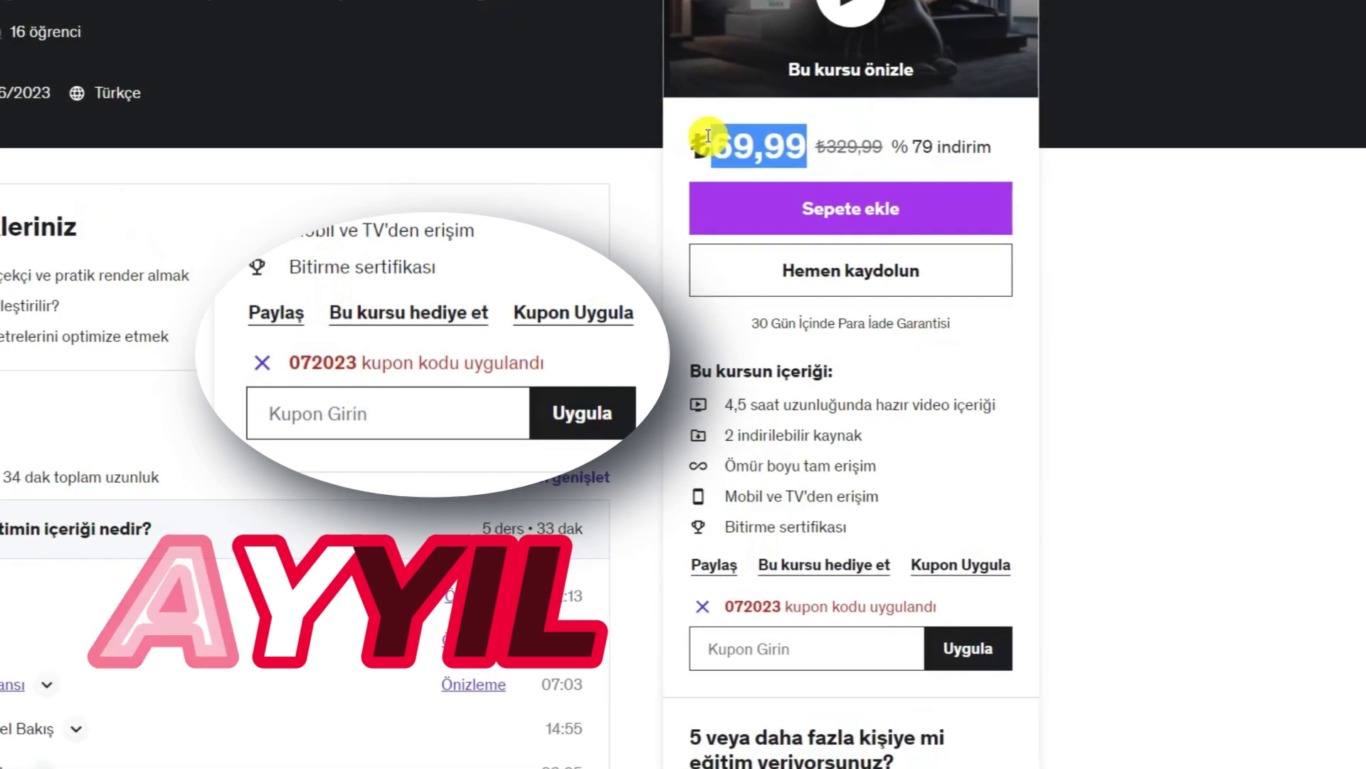